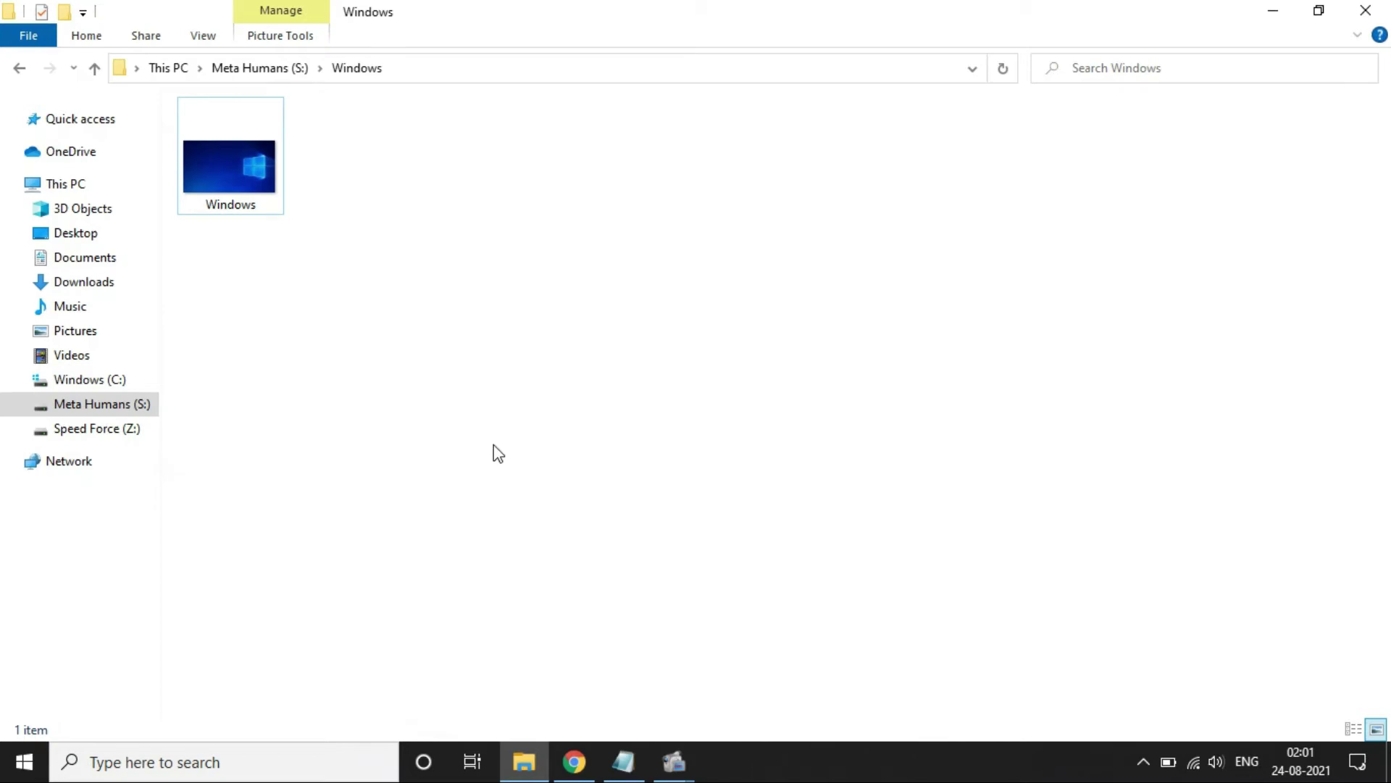
- Delete the 'Windows' image from the Windows folder on the S: drive using its context menu
double_click(234, 166)
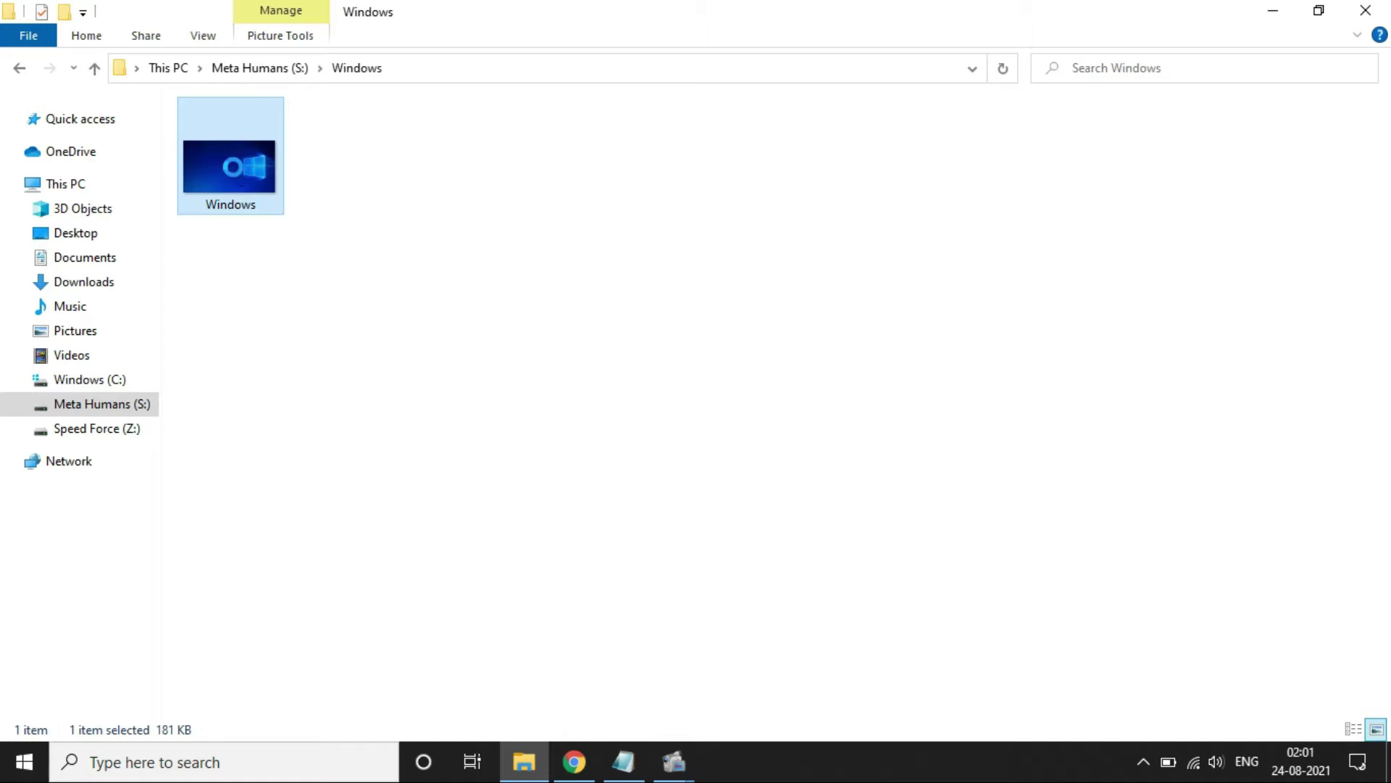
right_click(233, 166)
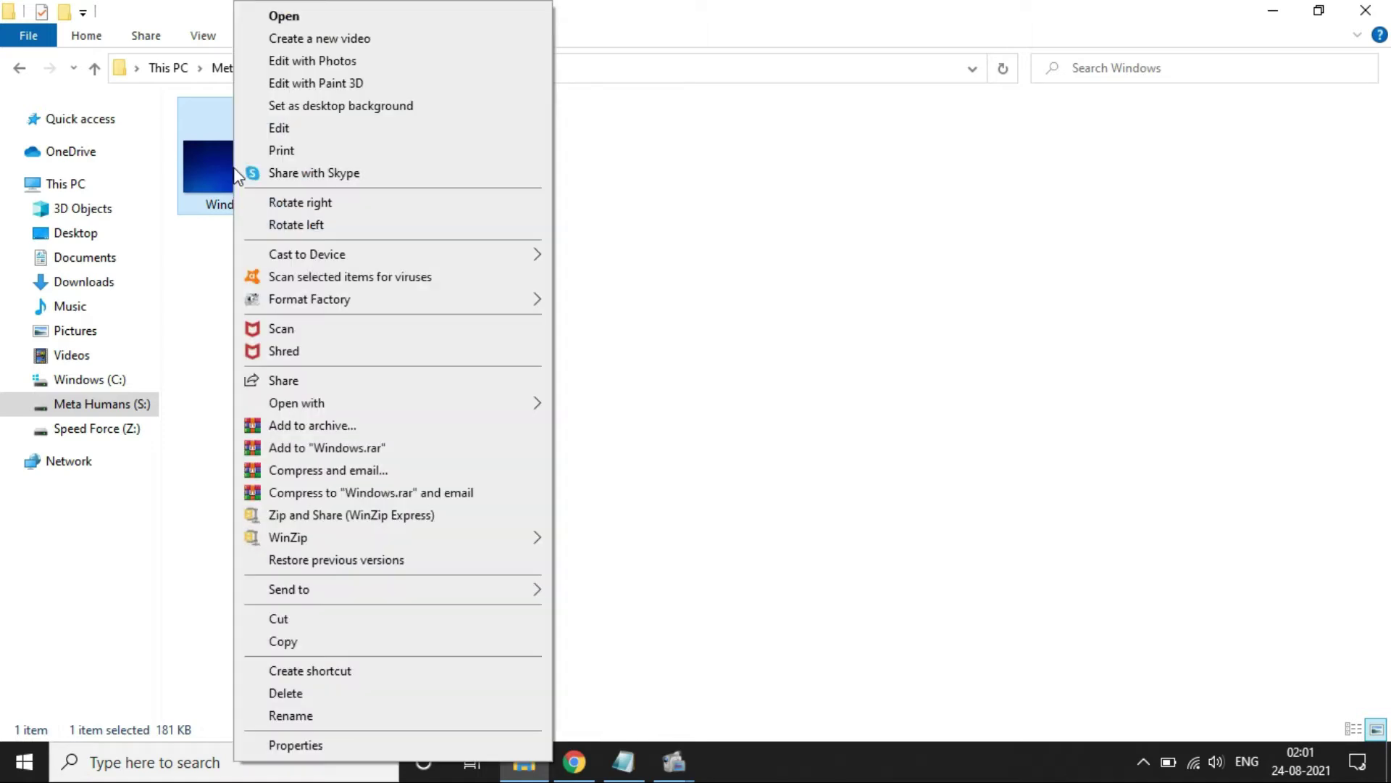
click(336, 696)
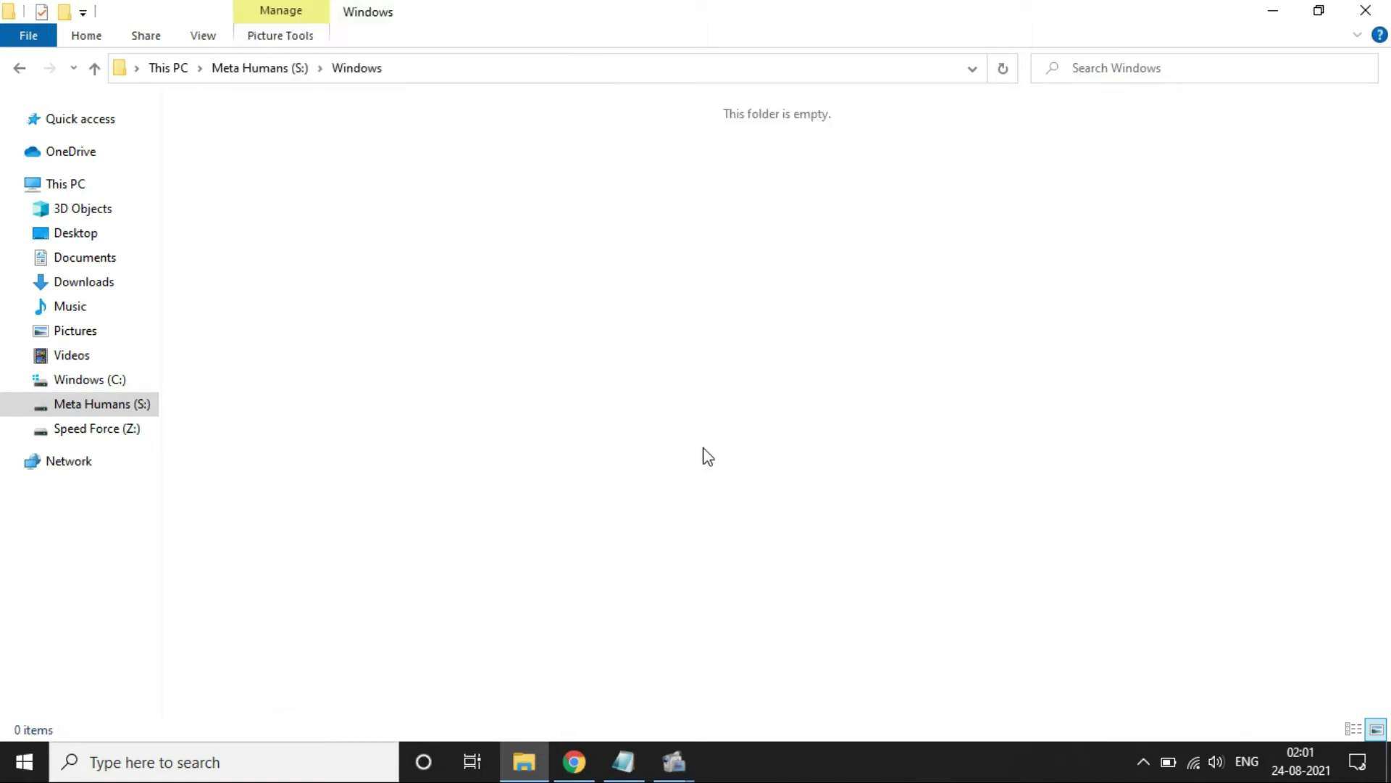
- Show the desktop, open the Recycle Bin and view its items as large thumbnails
key(super+d)
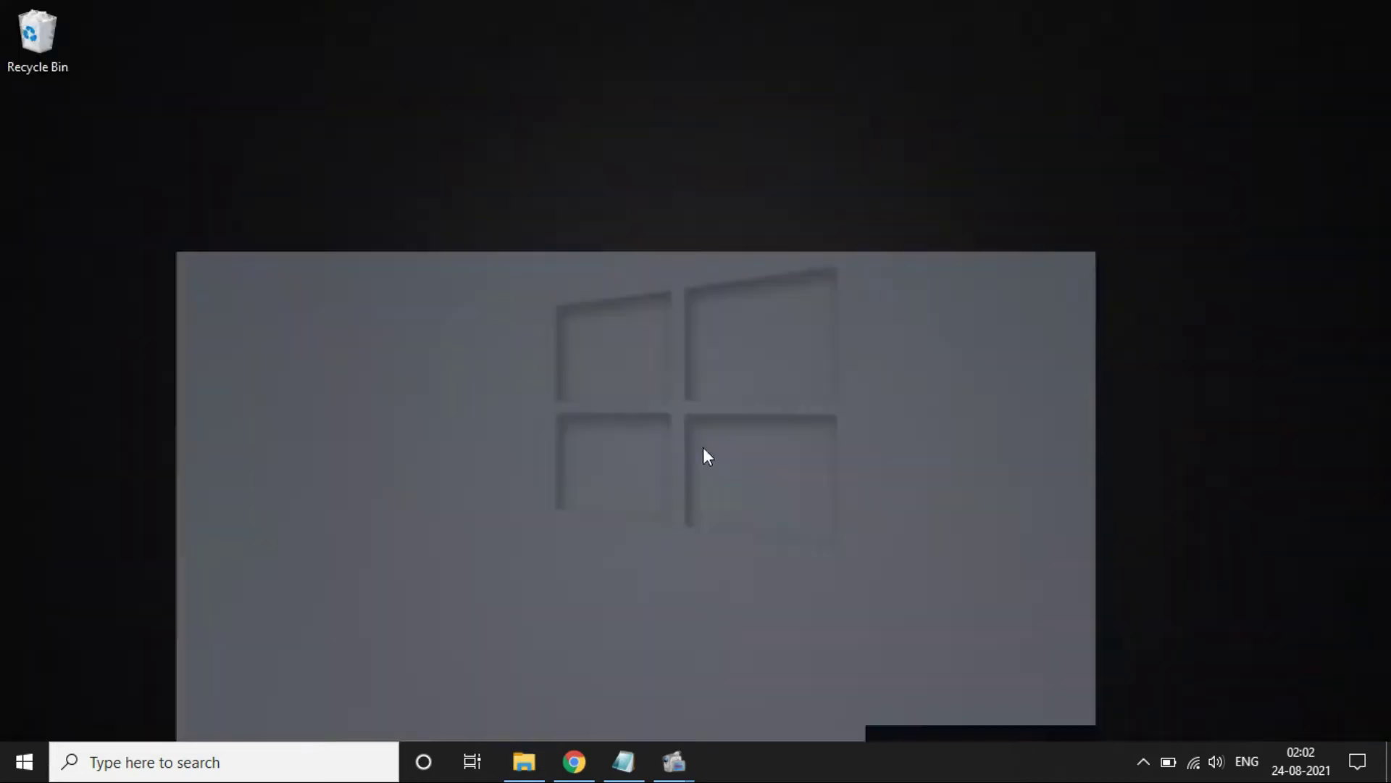
double_click(47, 37)
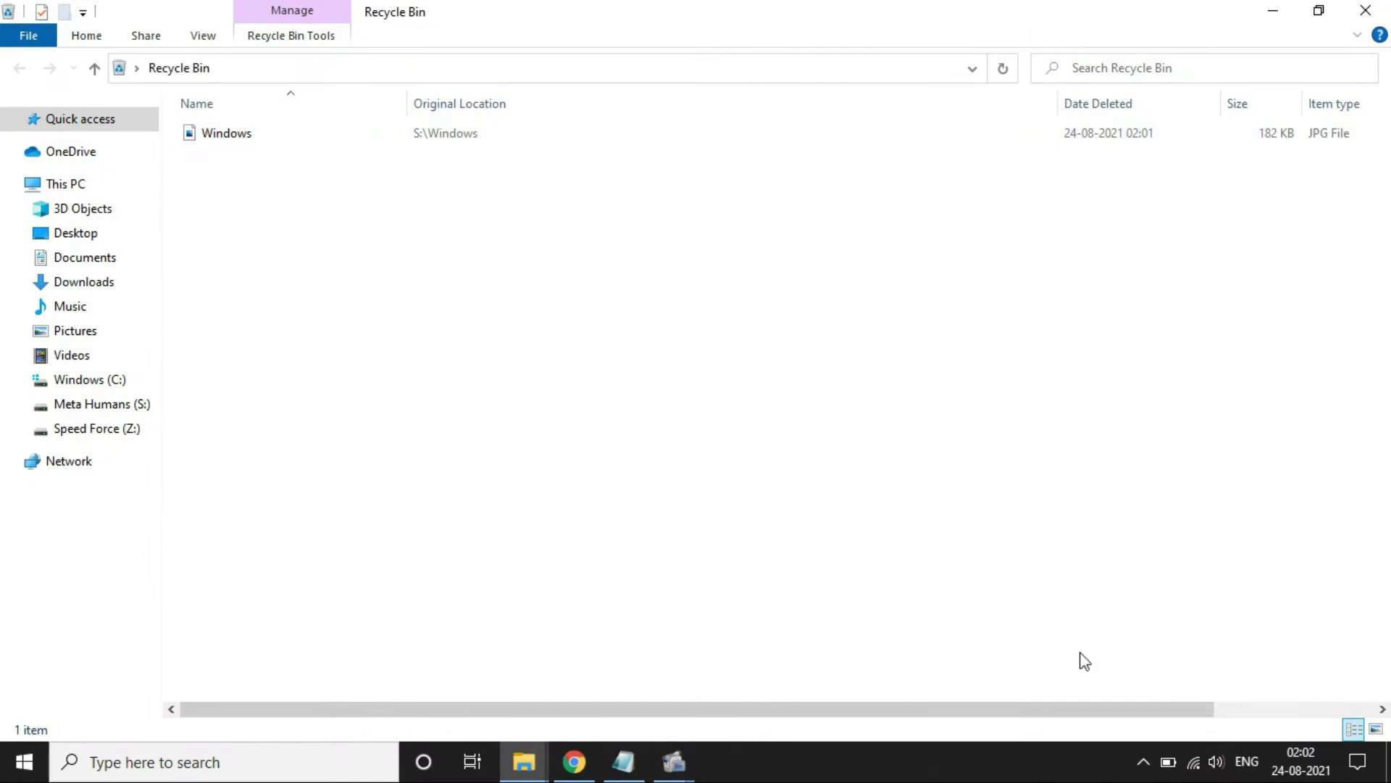
click(1375, 731)
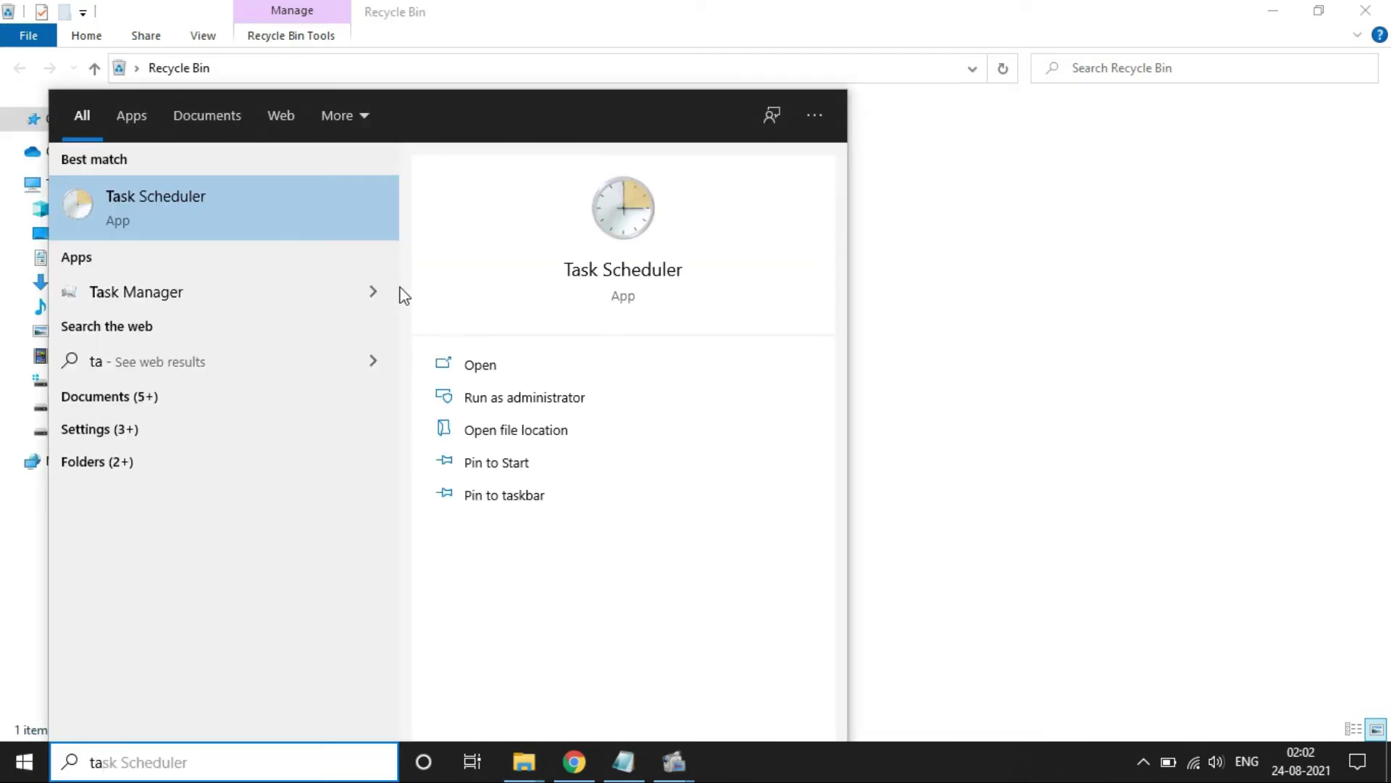
- Launch Task Scheduler from search and expand the Task Scheduler Library's folders
click(258, 208)
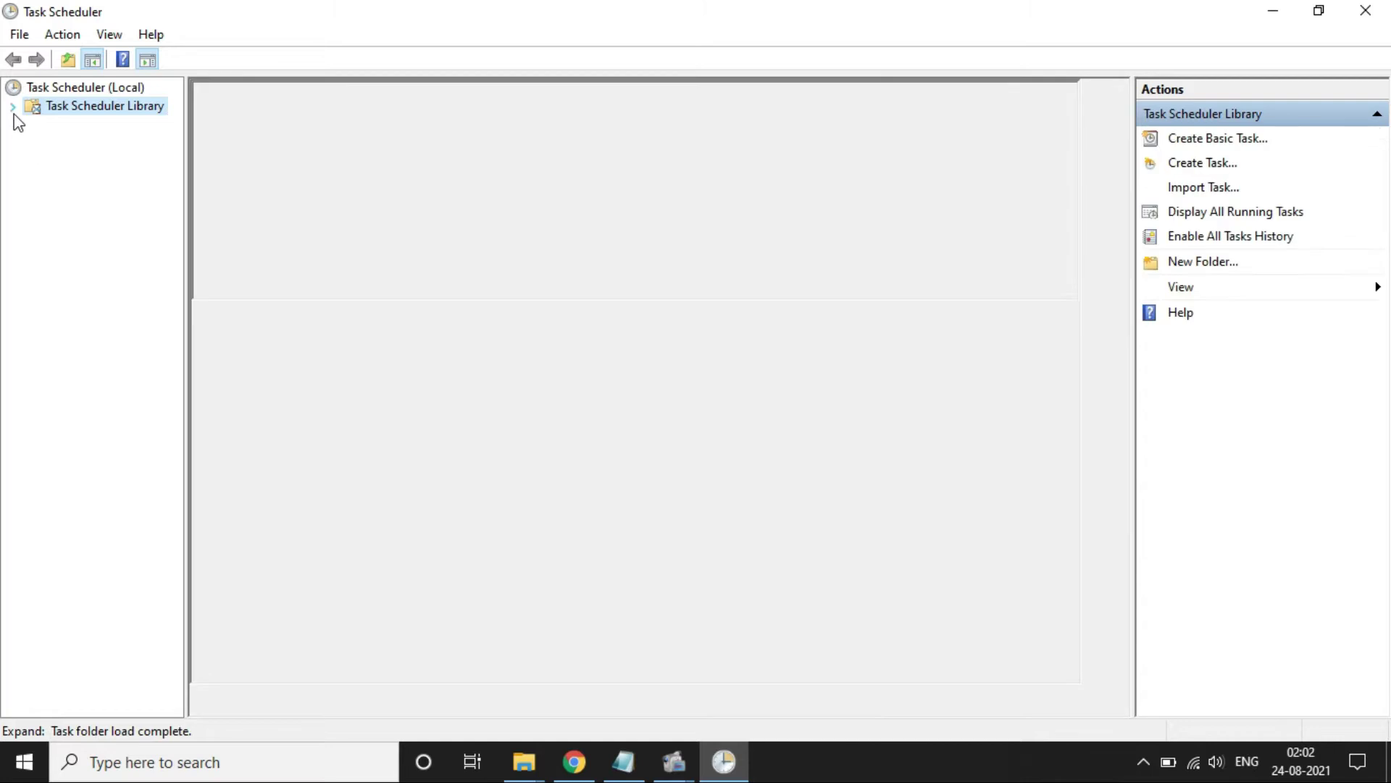
click(13, 107)
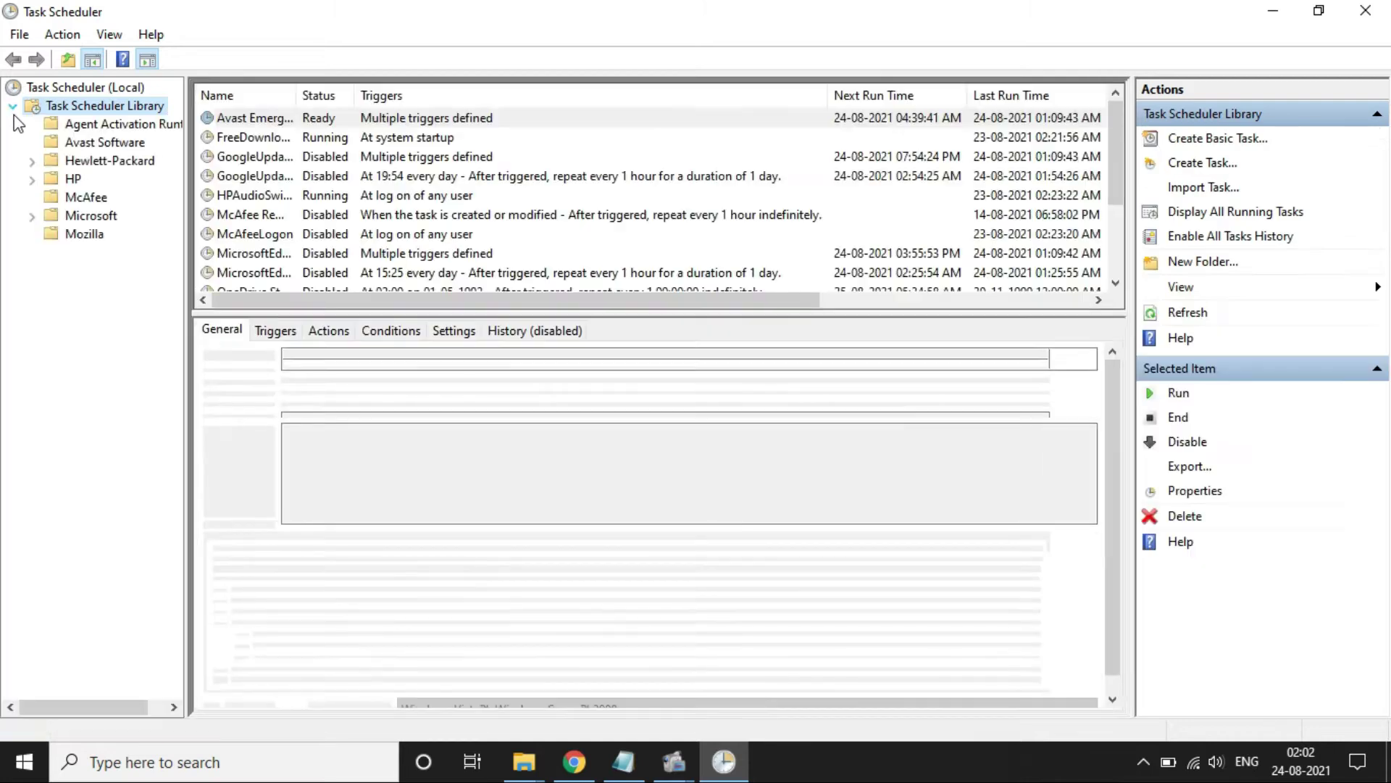
right_click(84, 115)
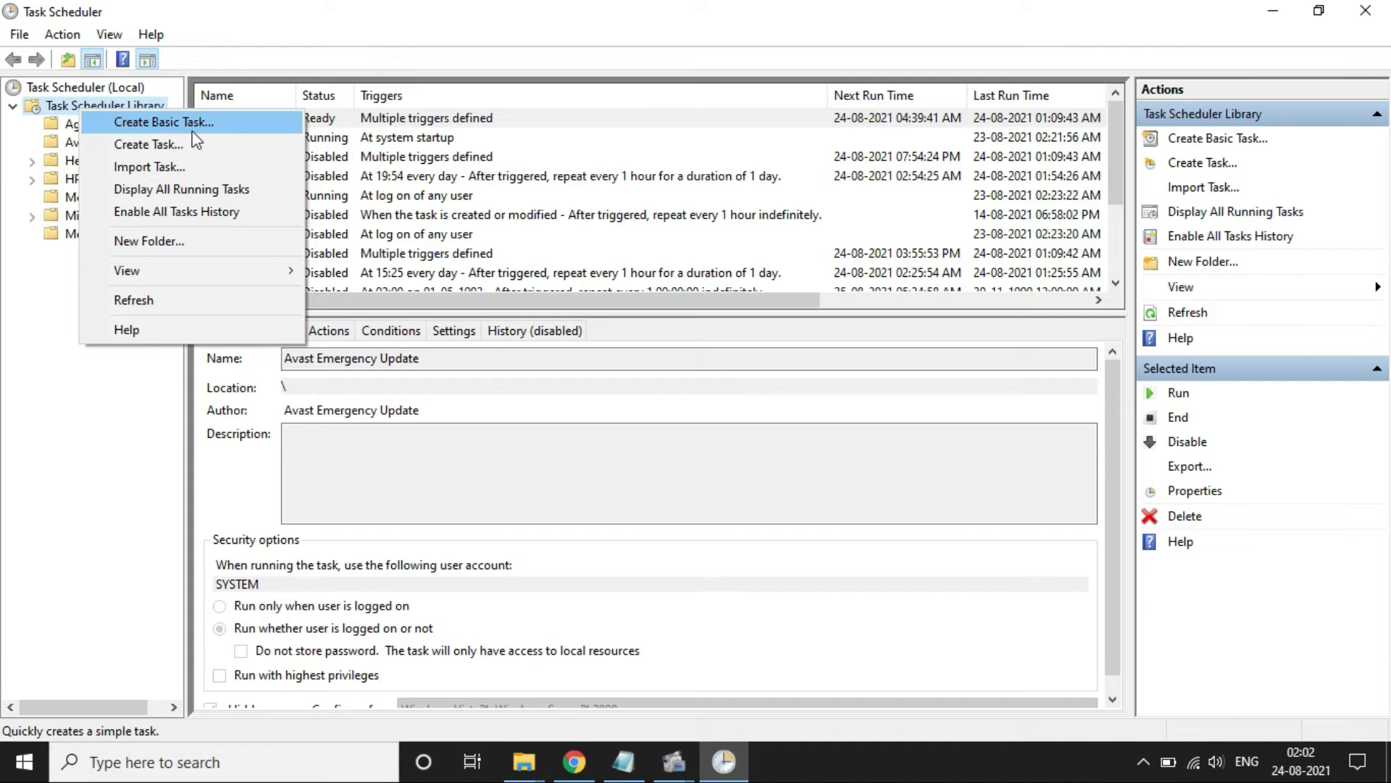
- Add a 'My First Task Automation' folder to the library and select it
click(208, 240)
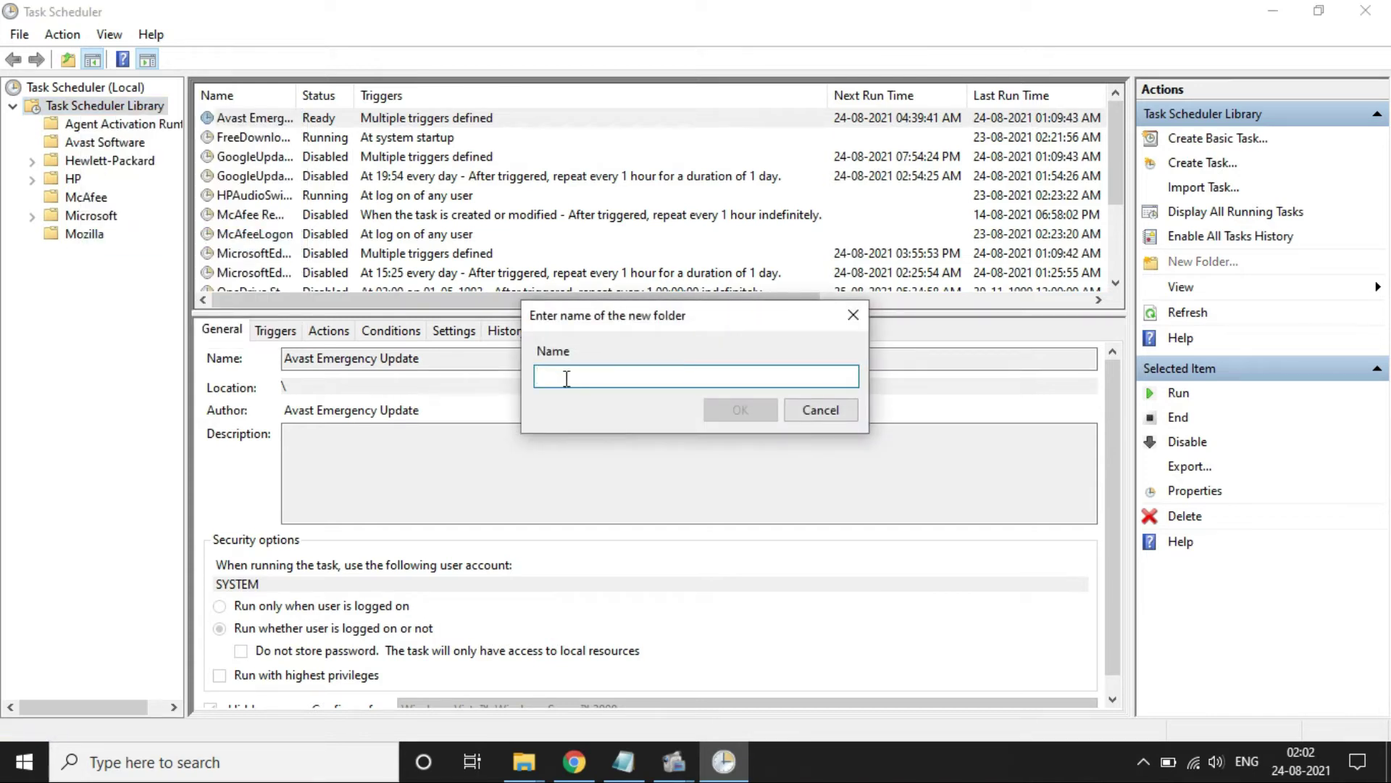
text(M)
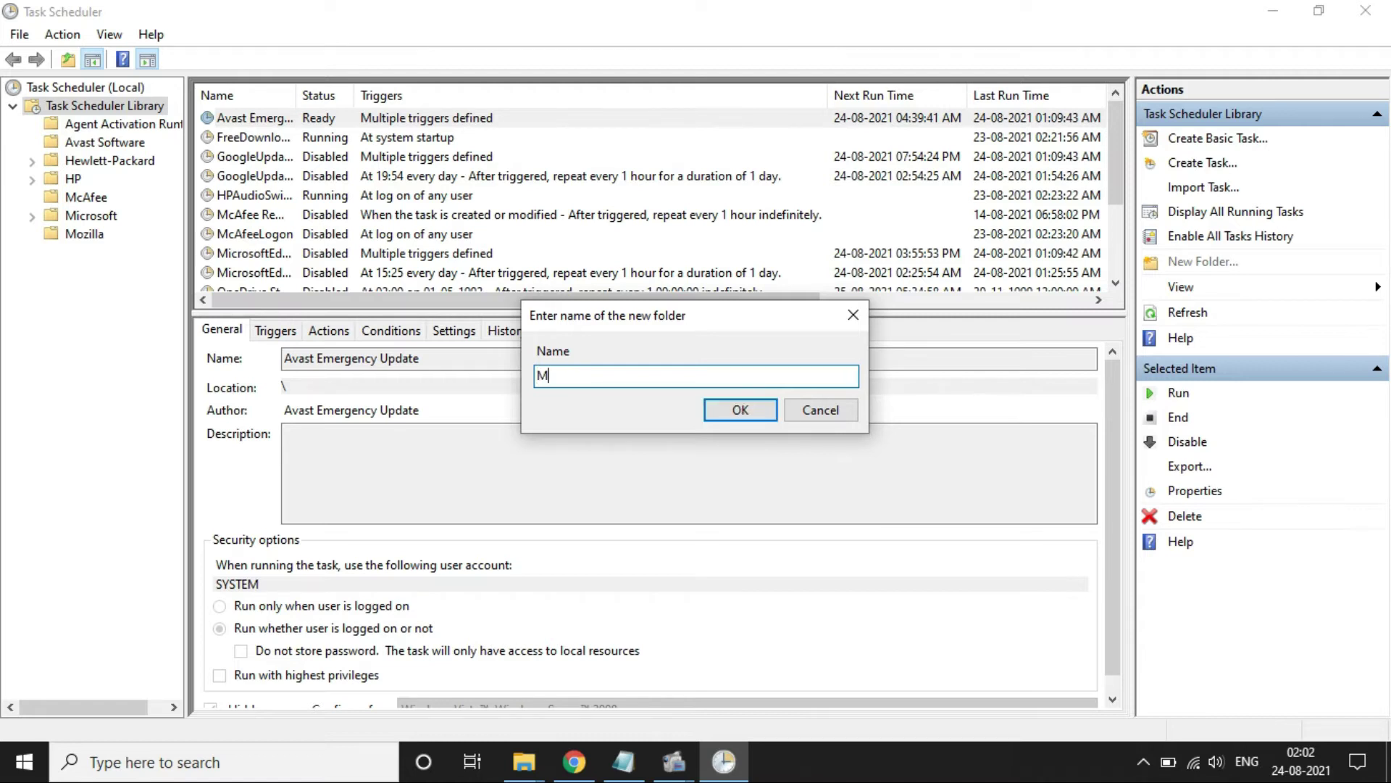
text(y )
text(Fir)
text(st Tas)
text(k)
text( Aut)
text(omatio)
text(n)
click(739, 417)
click(101, 254)
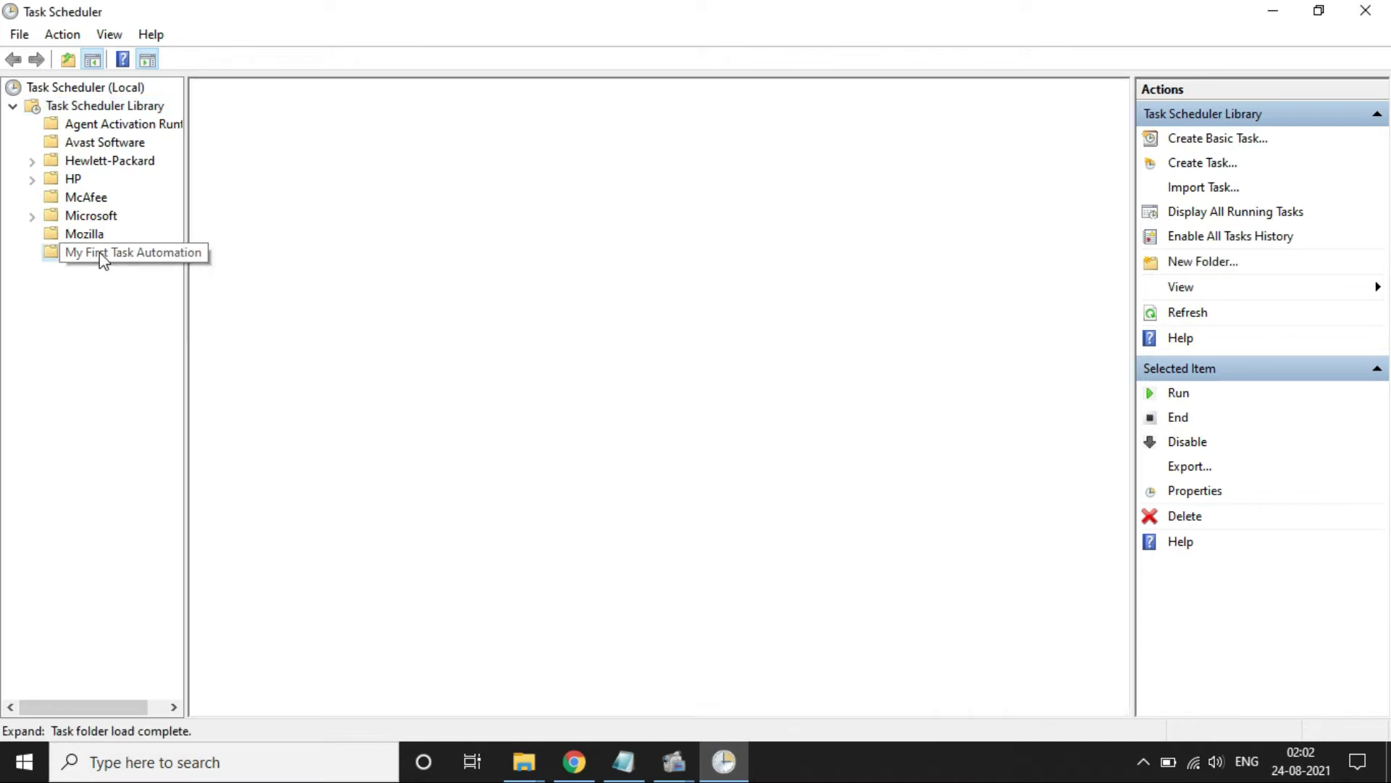
- Create a task in the new folder named 'Clean Recycle Bin', configured for Windows 10
right_click(100, 257)
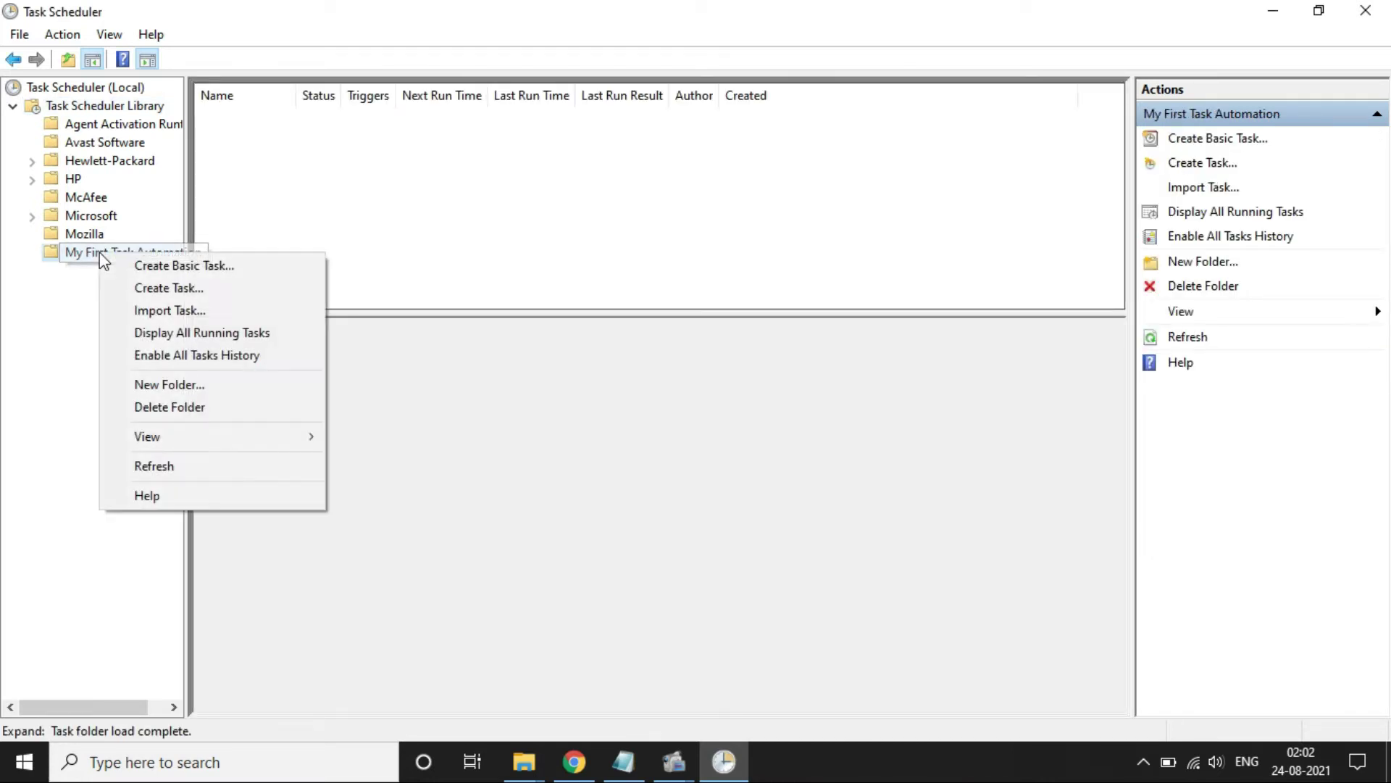
click(168, 288)
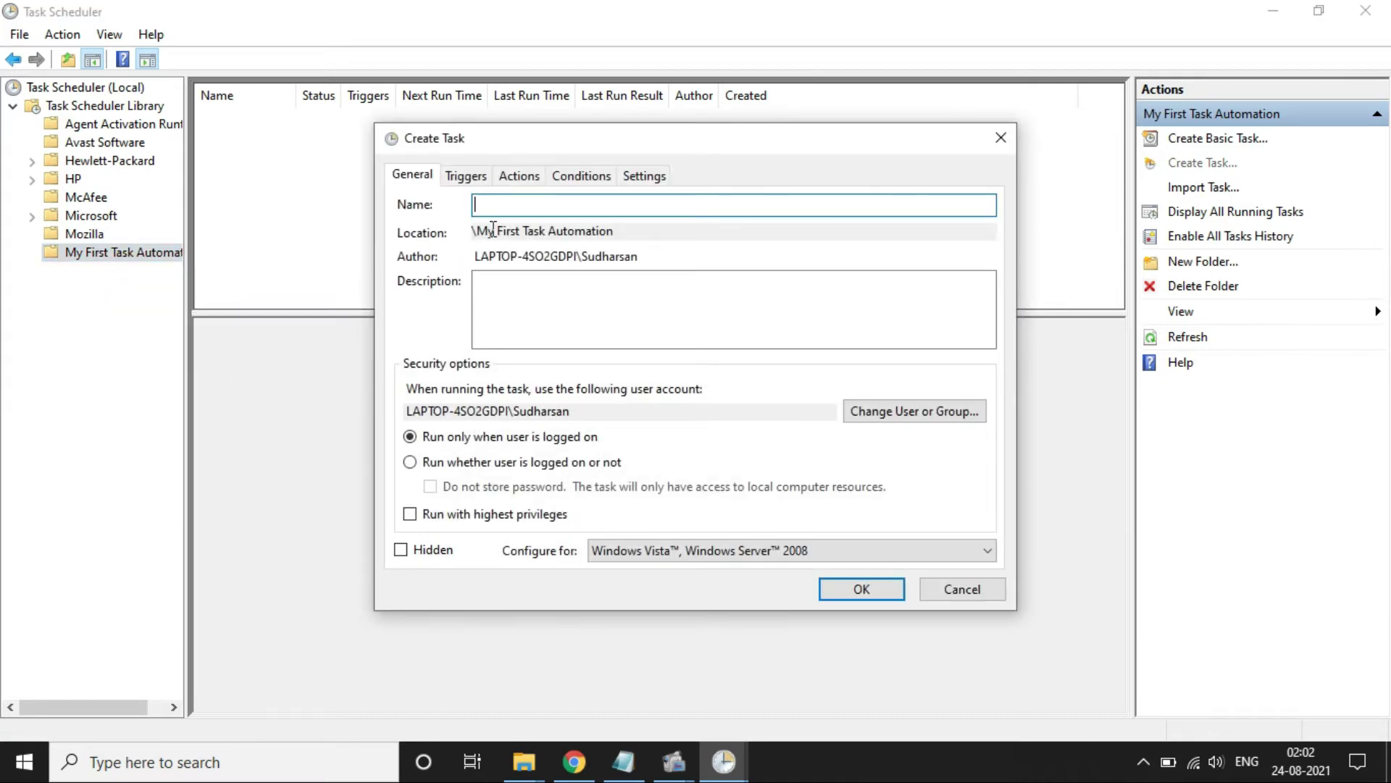
text(Clean )
text(Recy)
text(cle )
text(Bin)
click(668, 552)
click(643, 576)
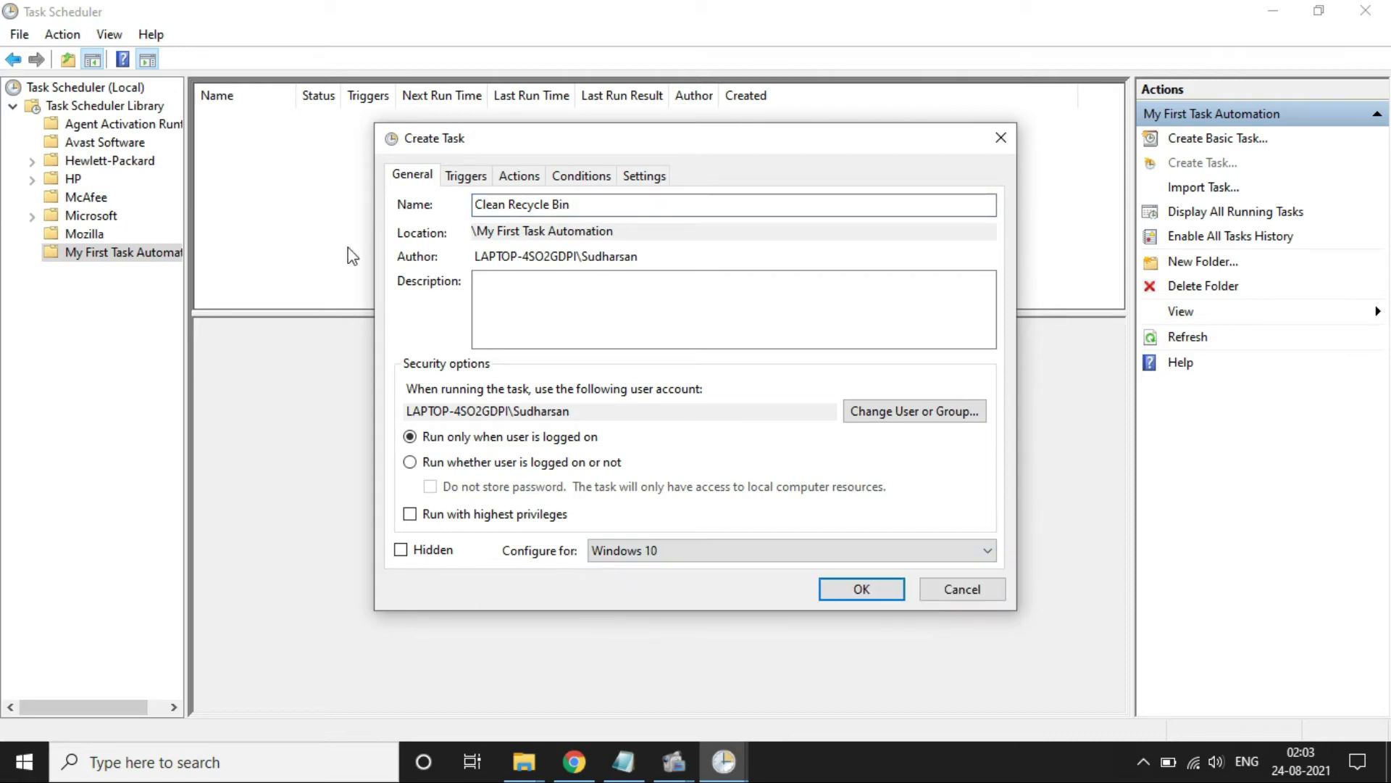
- Add a one-time trigger starting at 02:04 on 24-08-2021
click(465, 175)
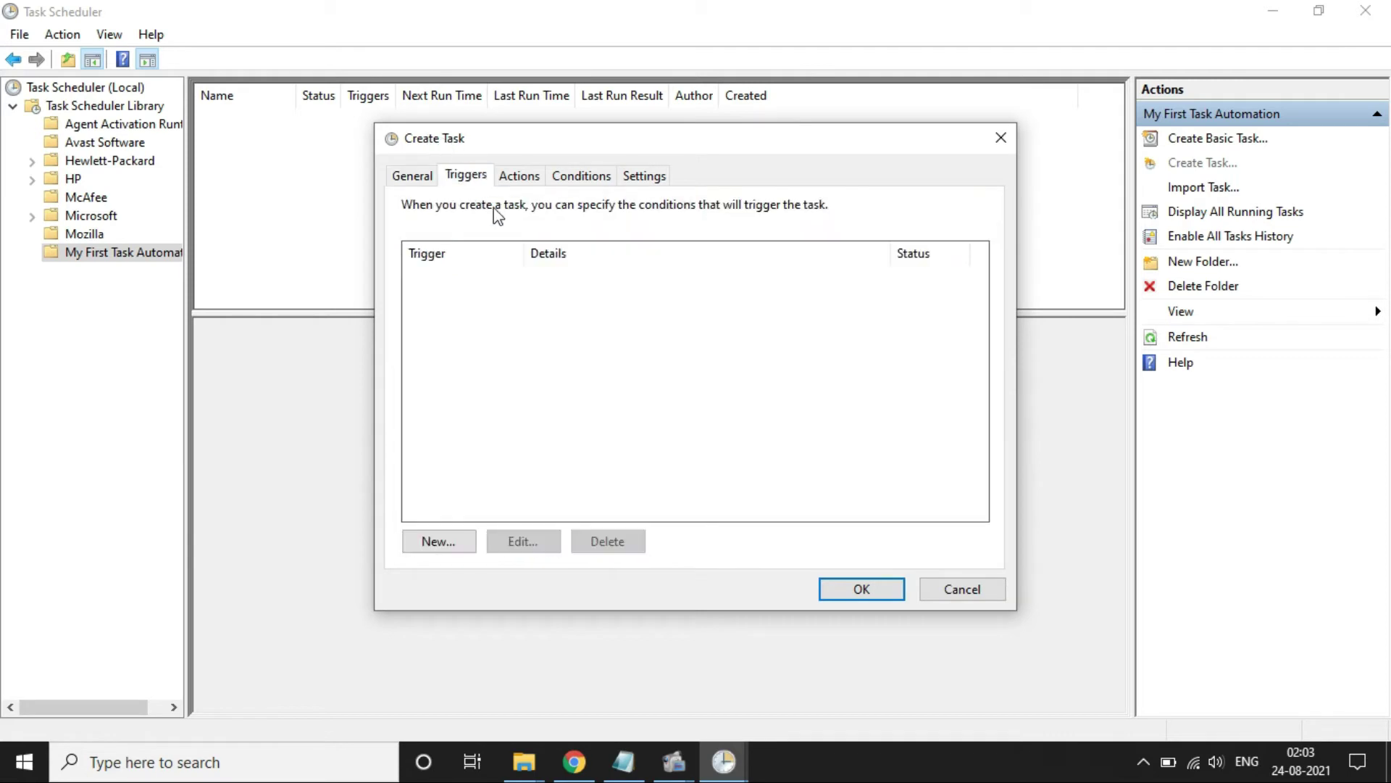
click(454, 542)
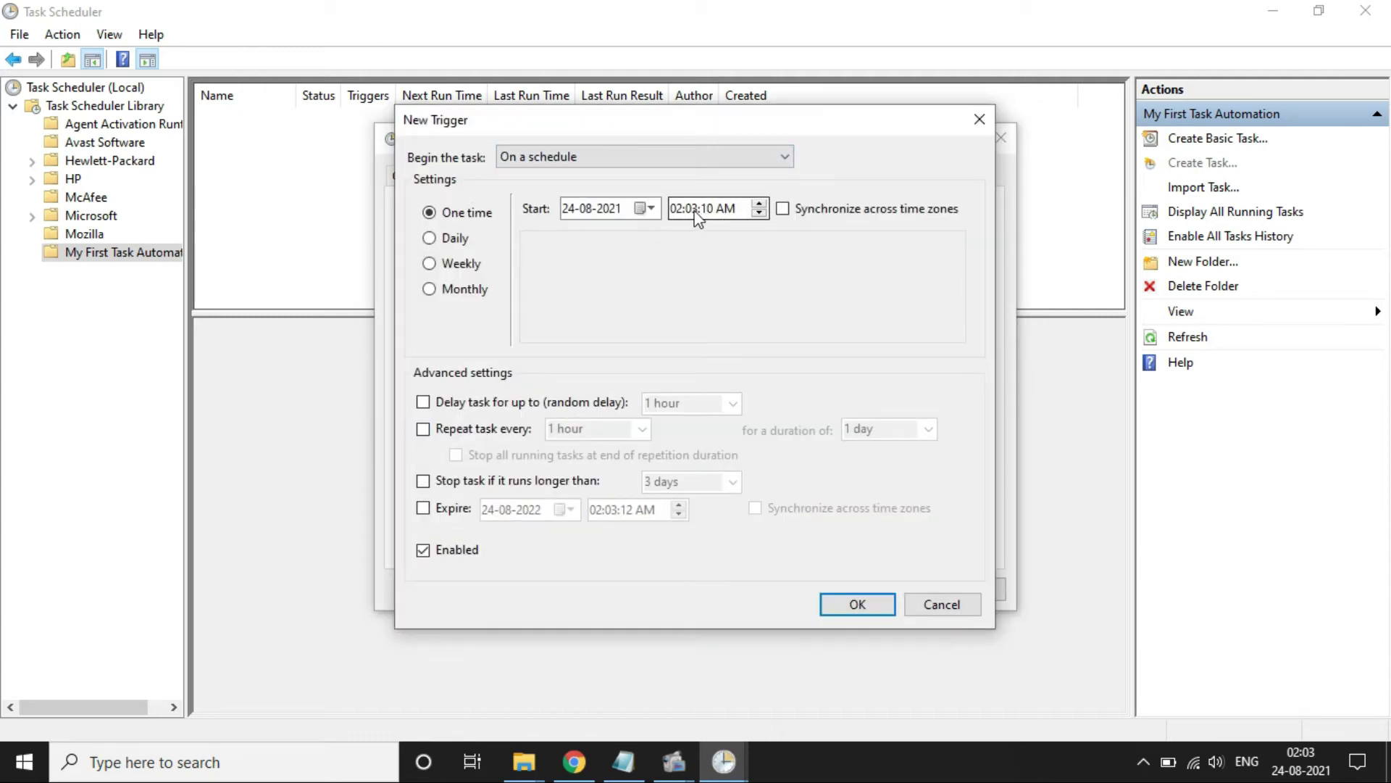
click(695, 218)
click(847, 606)
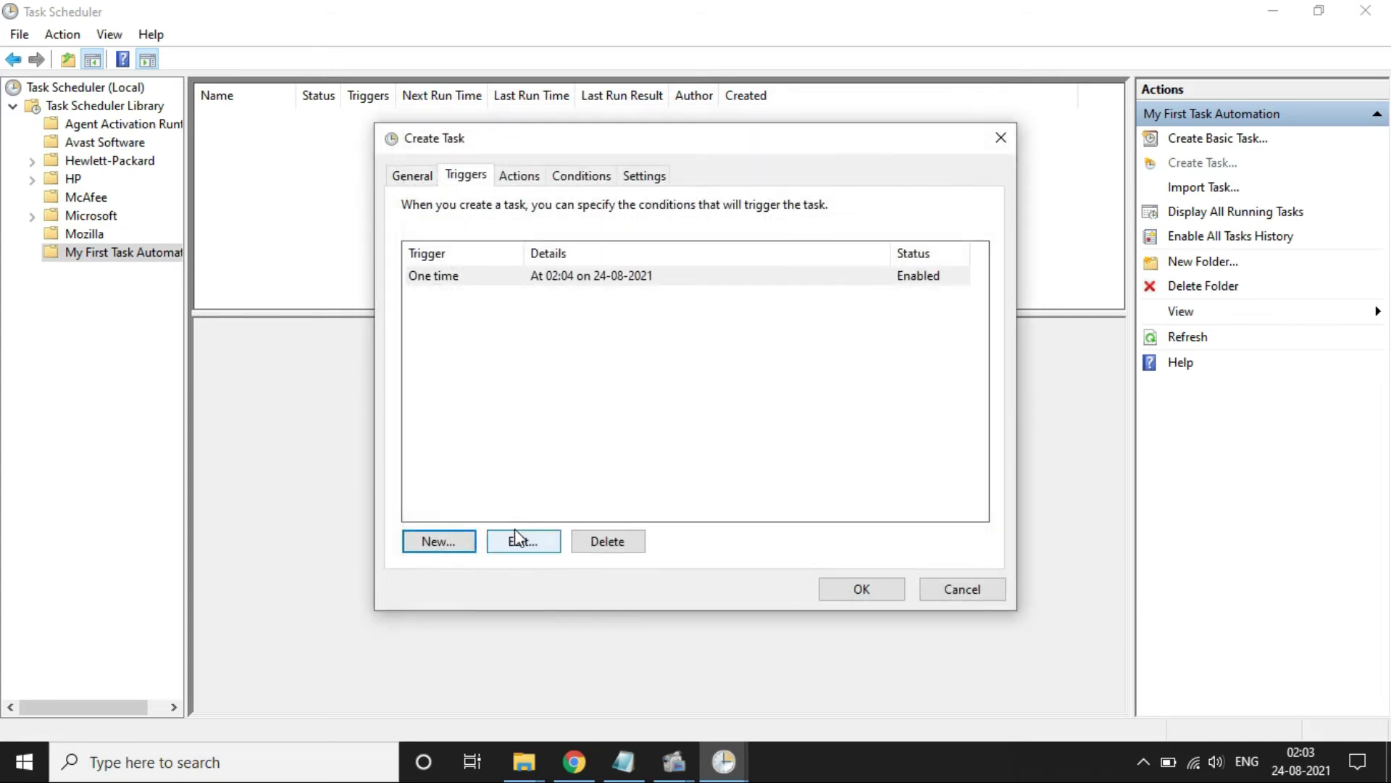
- Add a new action with cmd.exe as the program to run
click(518, 176)
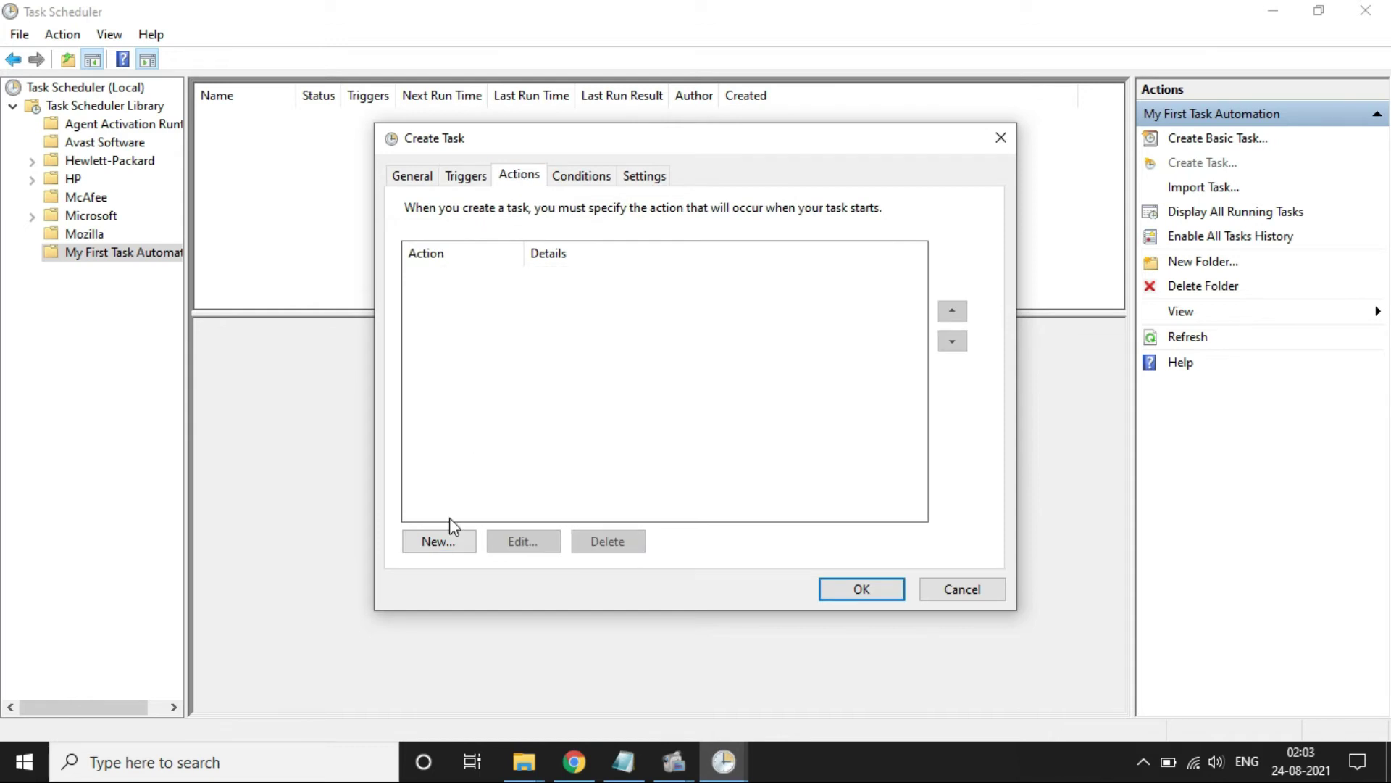
click(449, 539)
click(559, 286)
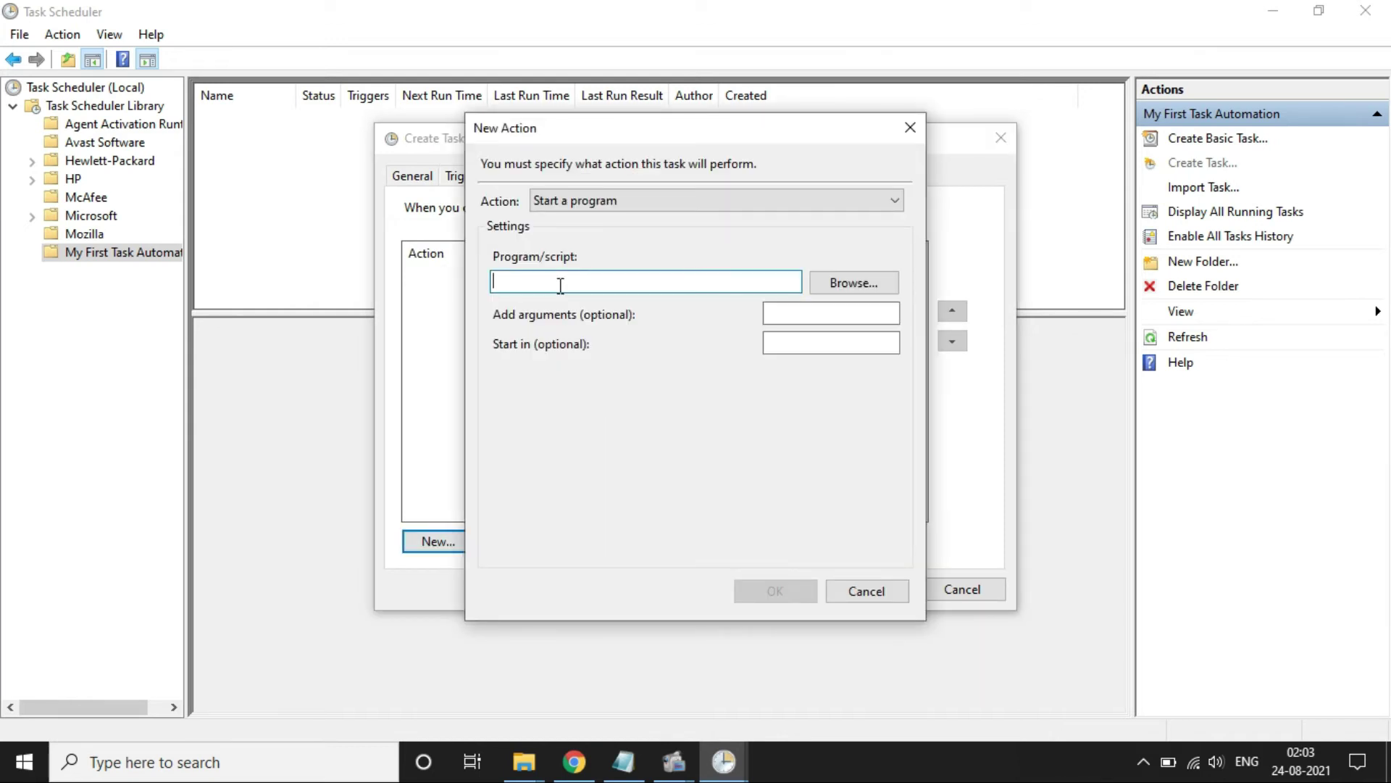
text(cmd.ex)
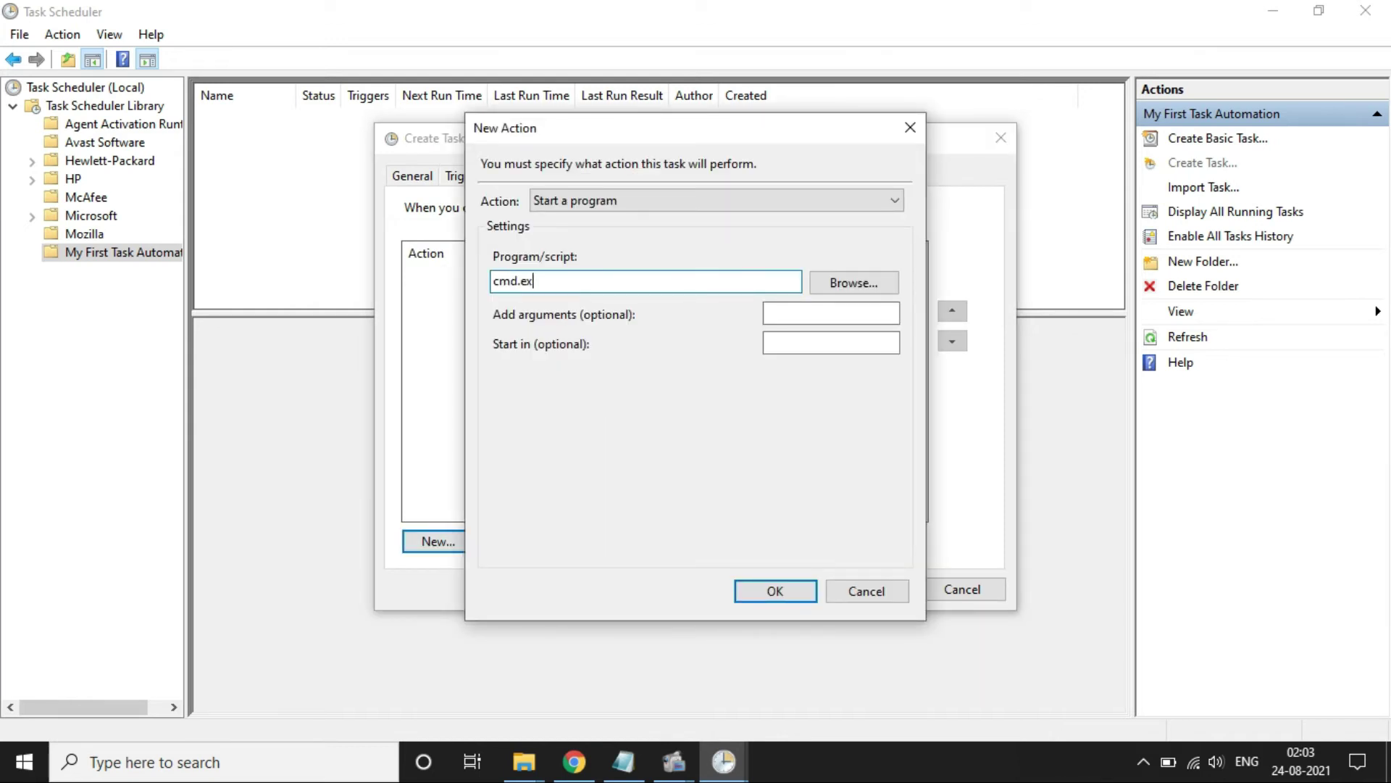
text(e)
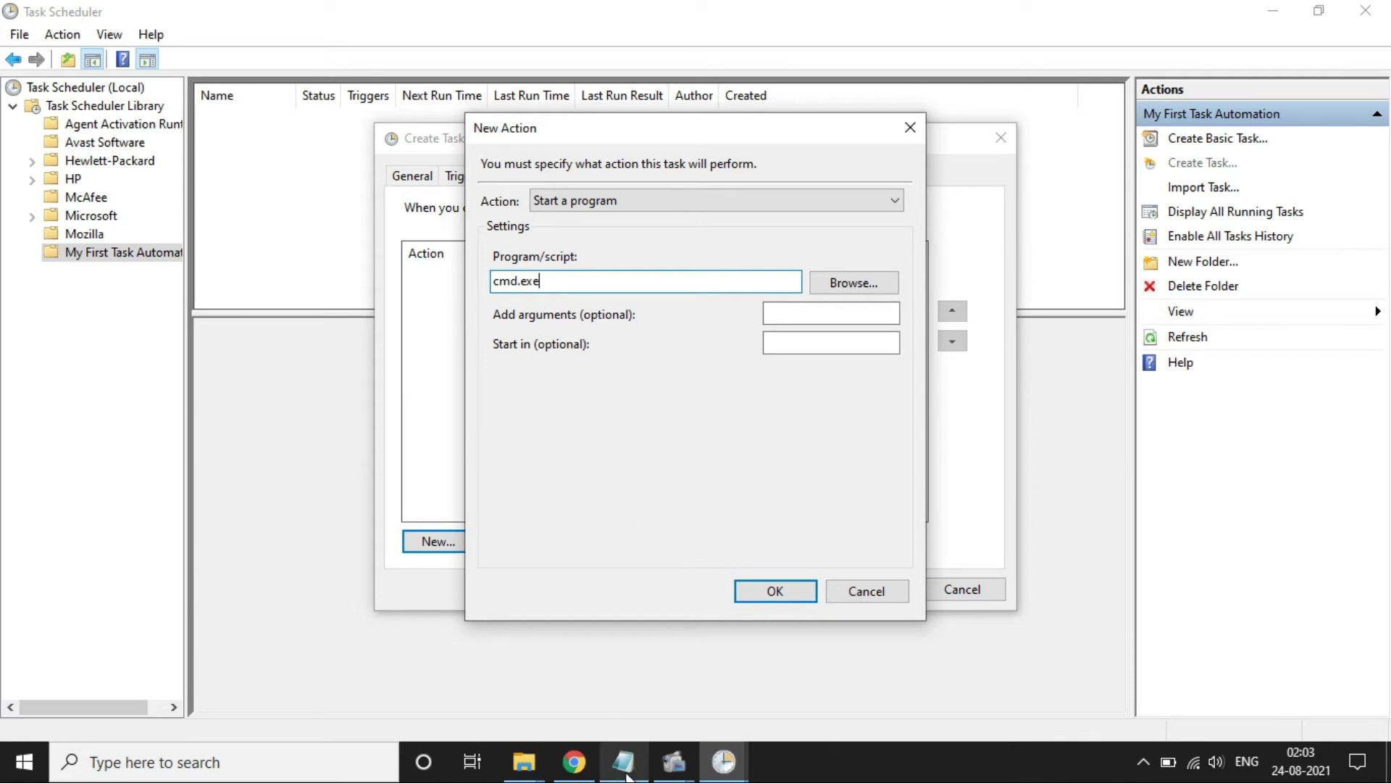
- Paste the PowerShell Clear-RecycleBin command from Notepad as the action's arguments and confirm
click(623, 761)
click(642, 218)
drag(761, 215, 208, 233)
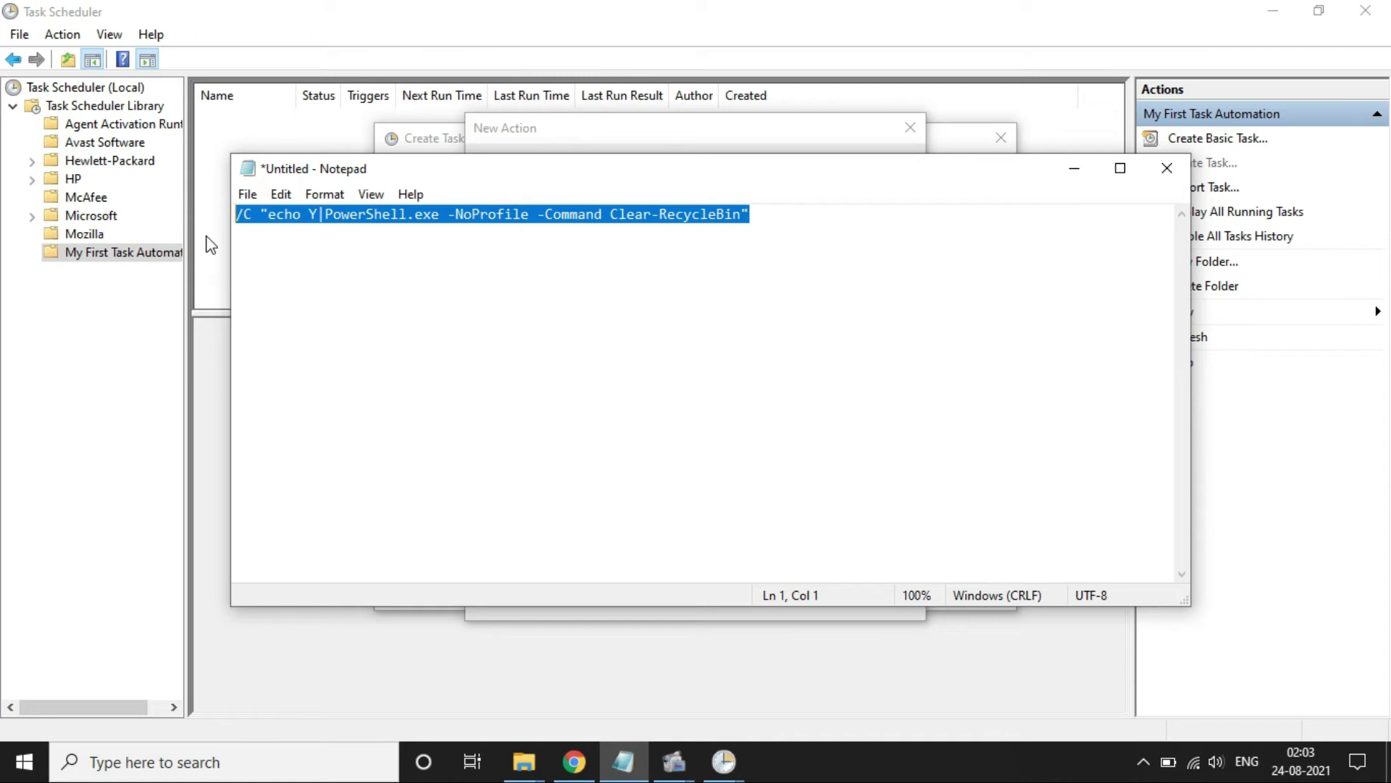
key(alt+Tab)
click(767, 315)
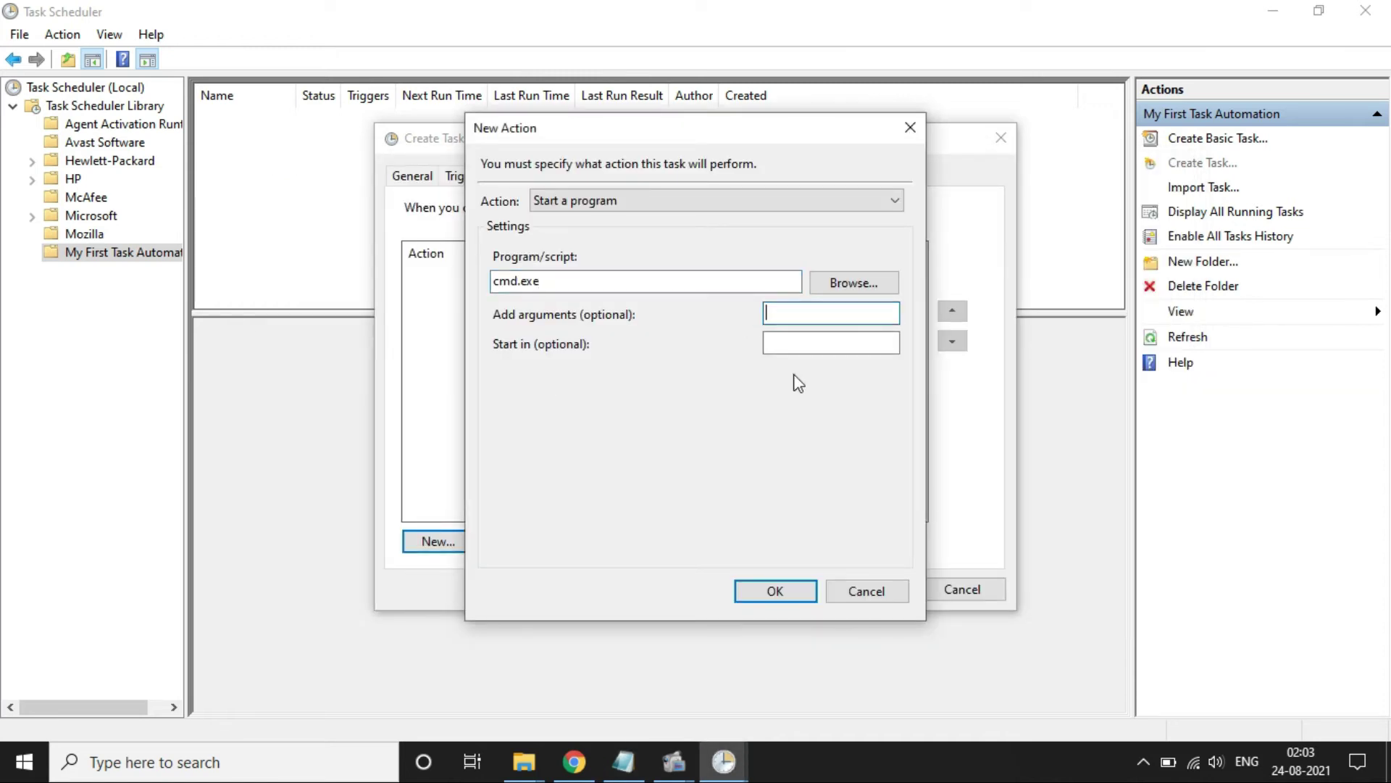
key(ctrl+v)
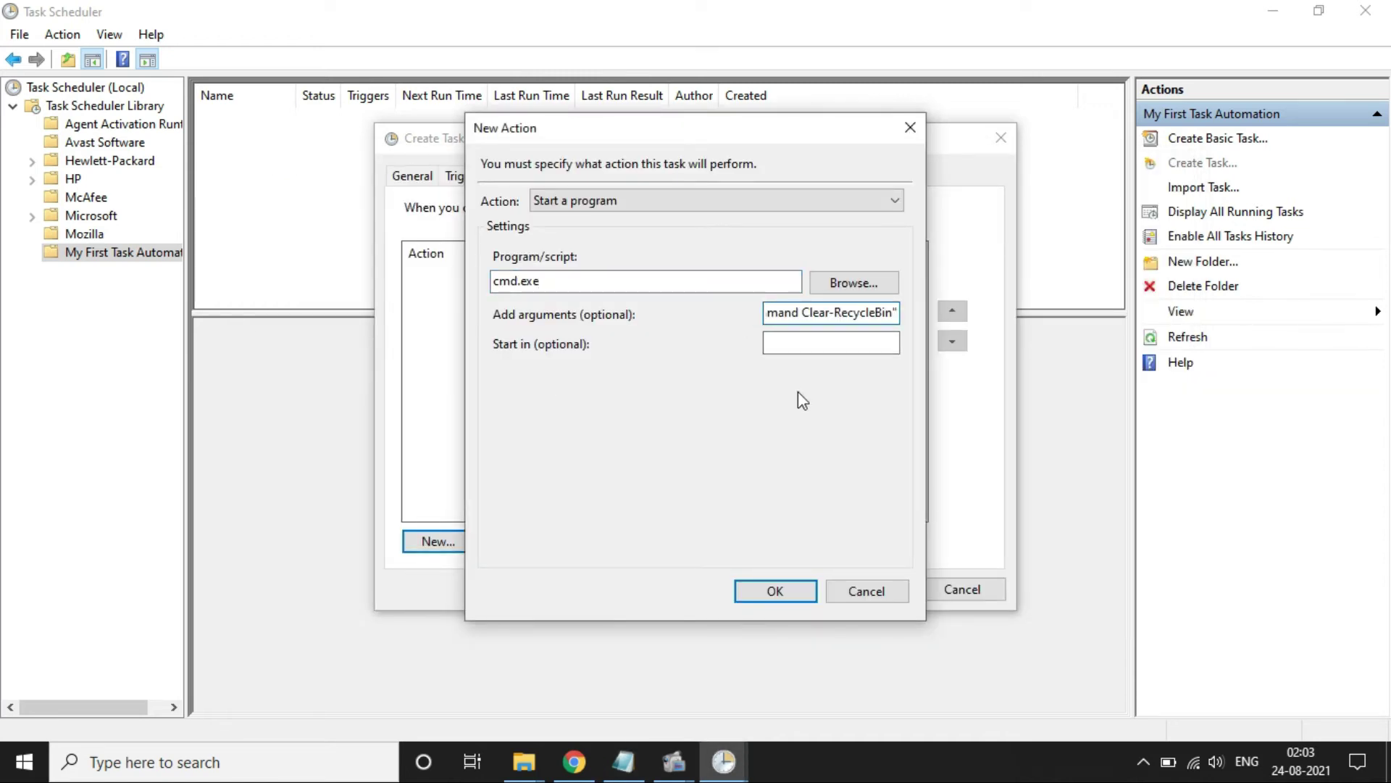
click(769, 593)
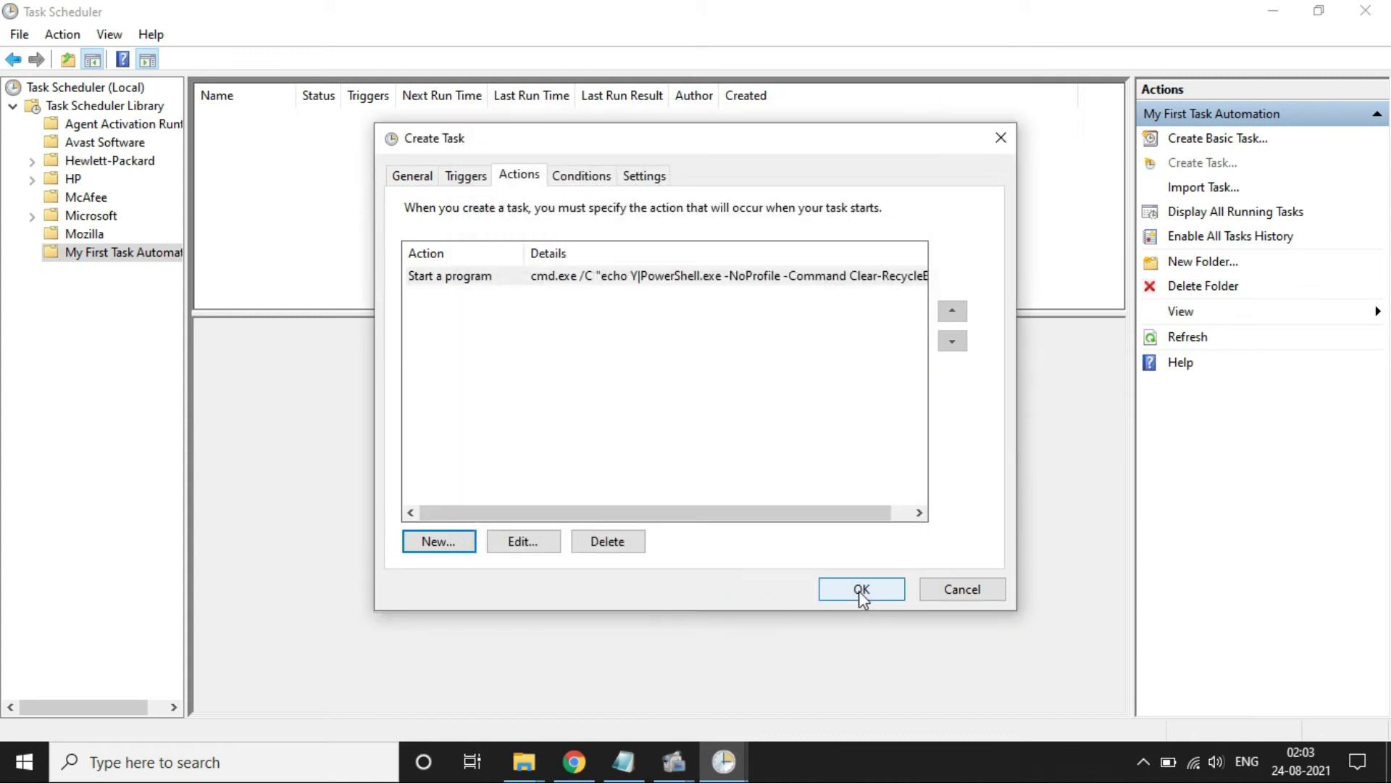
- Review the General and Triggers settings, then save the Clean Recycle Bin task
click(420, 180)
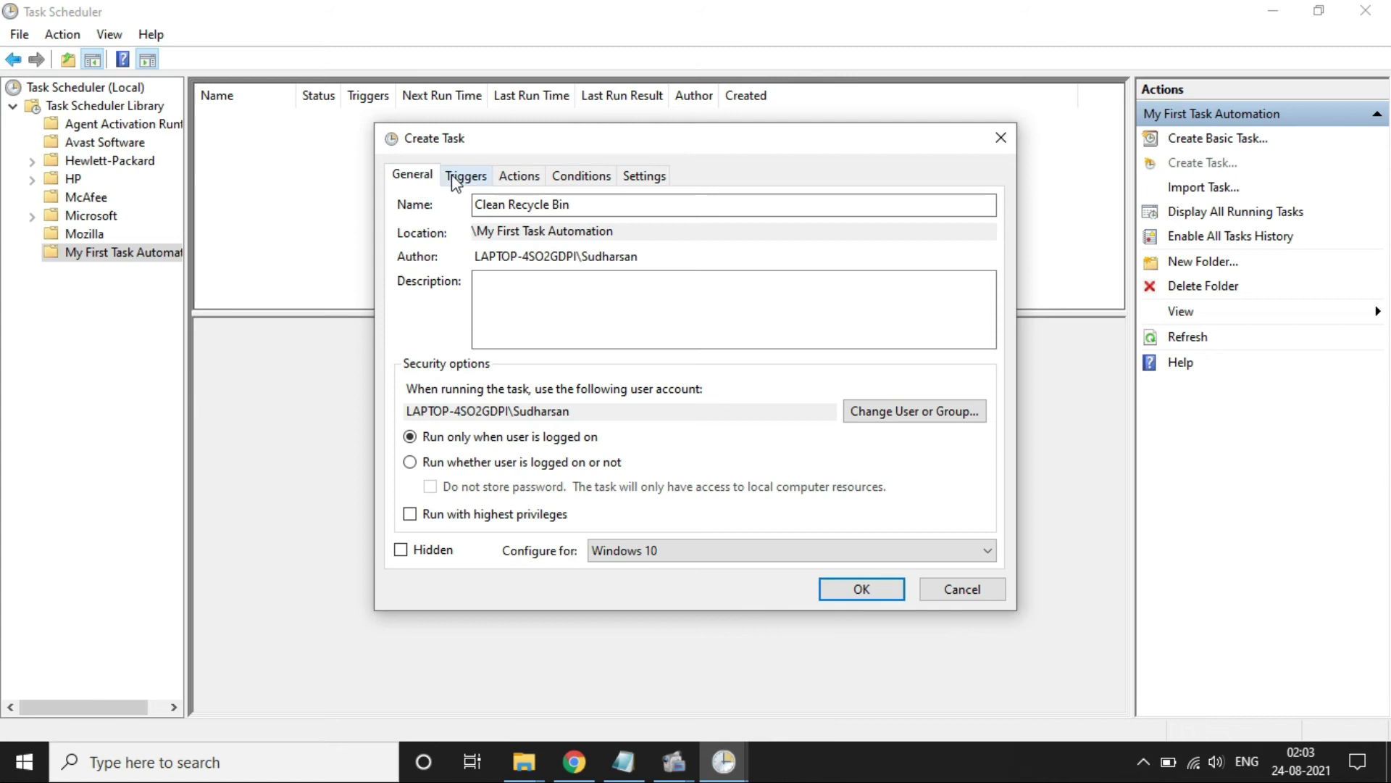
click(461, 179)
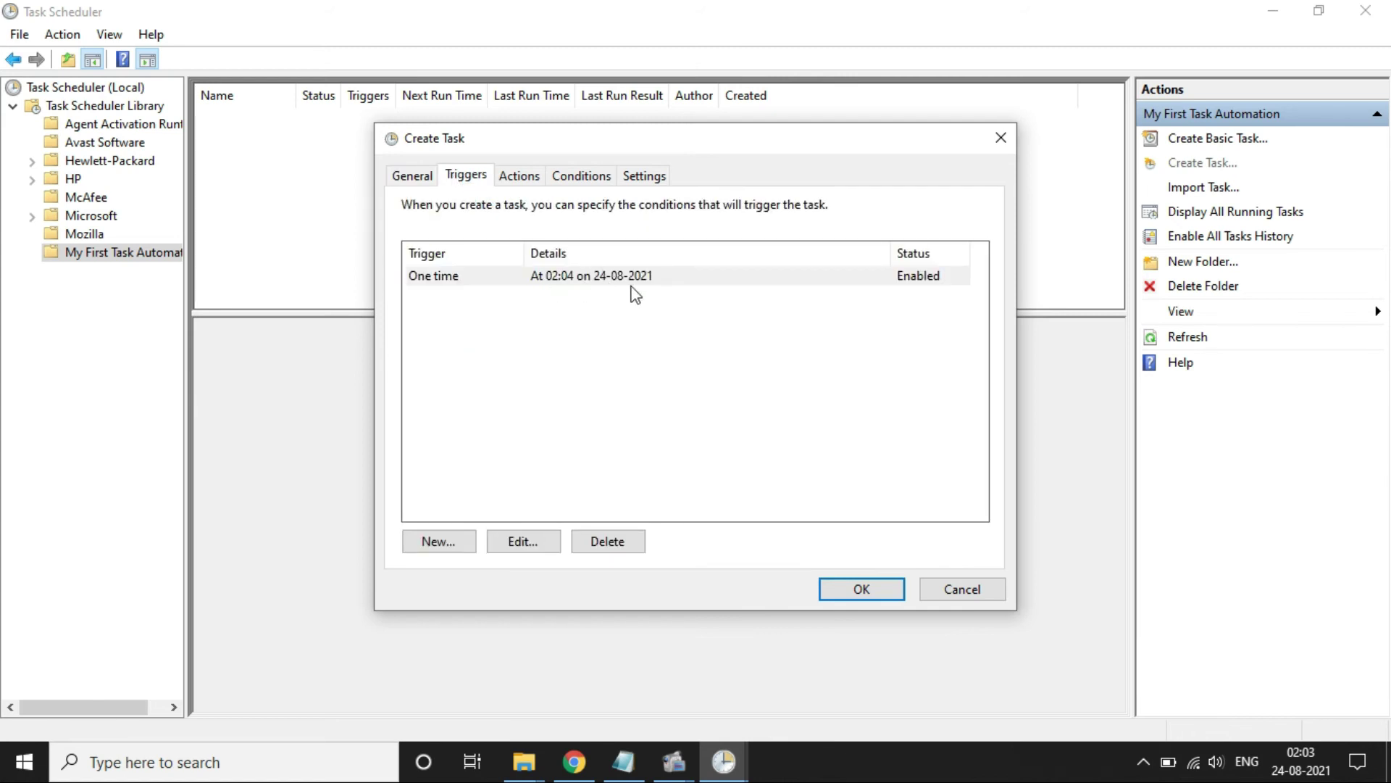
click(866, 596)
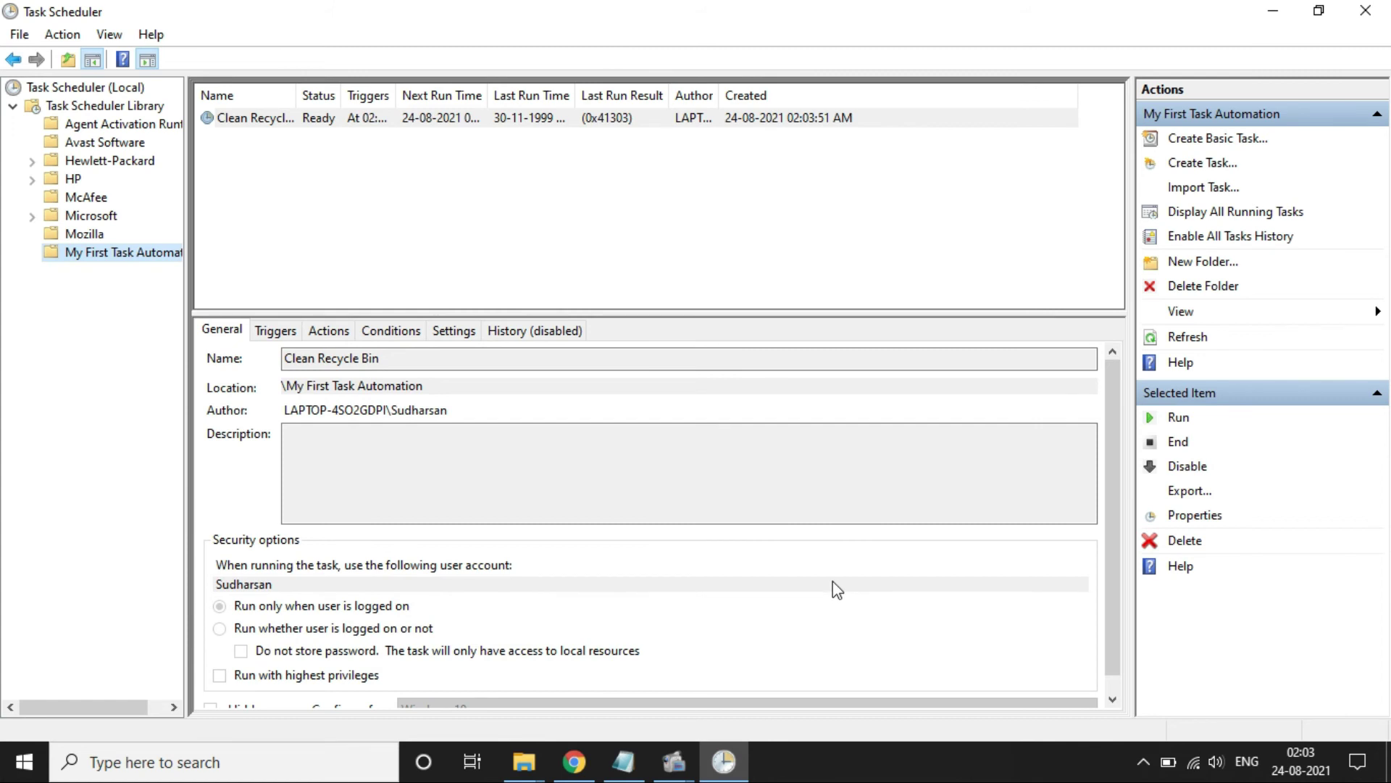
mouse_move(524, 763)
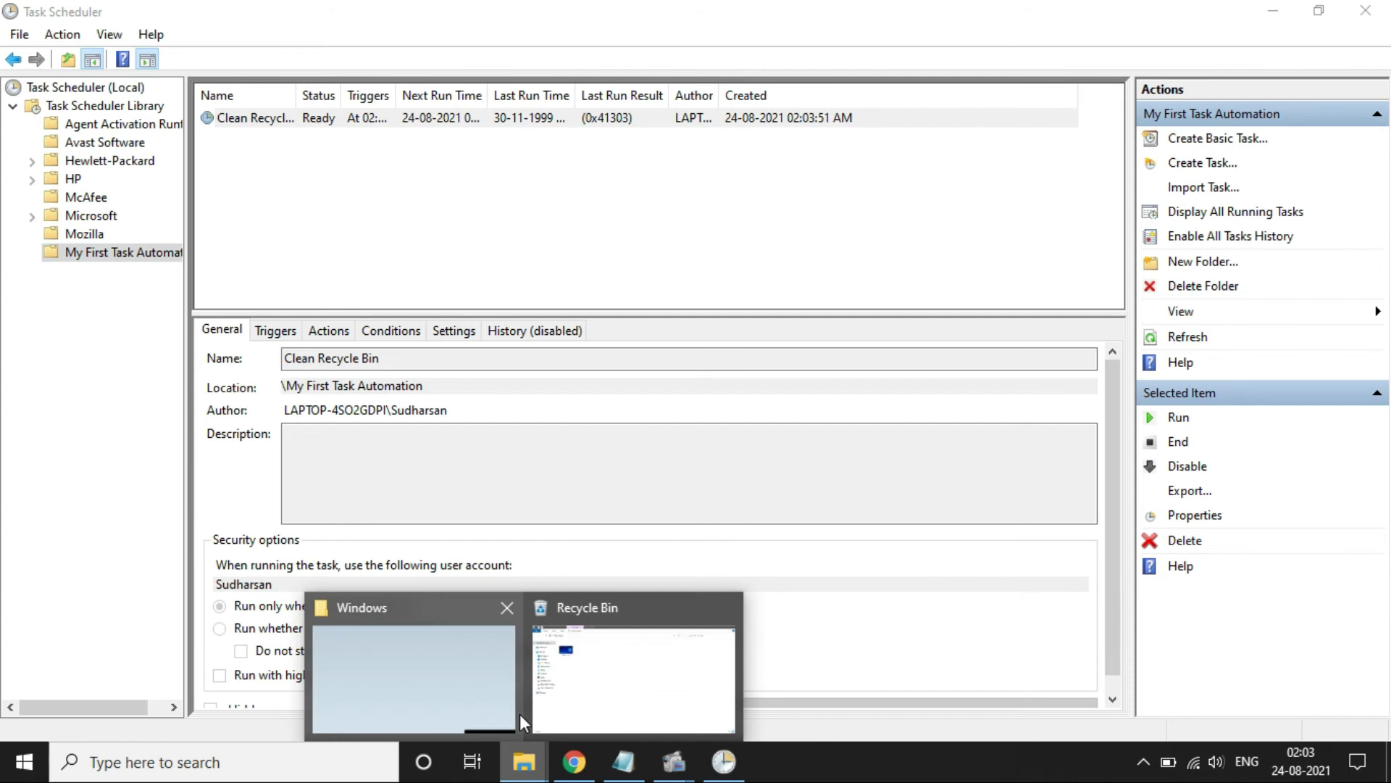
click(603, 685)
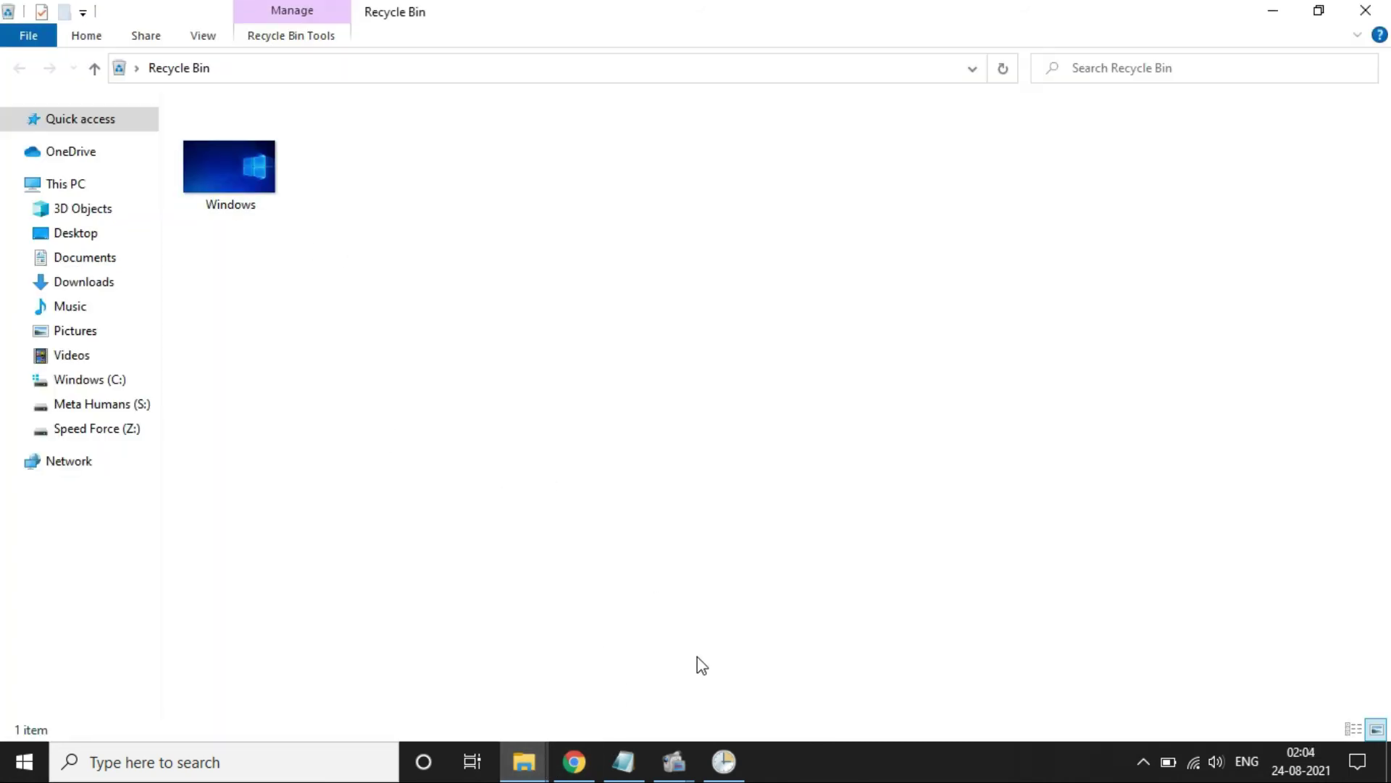
click(723, 761)
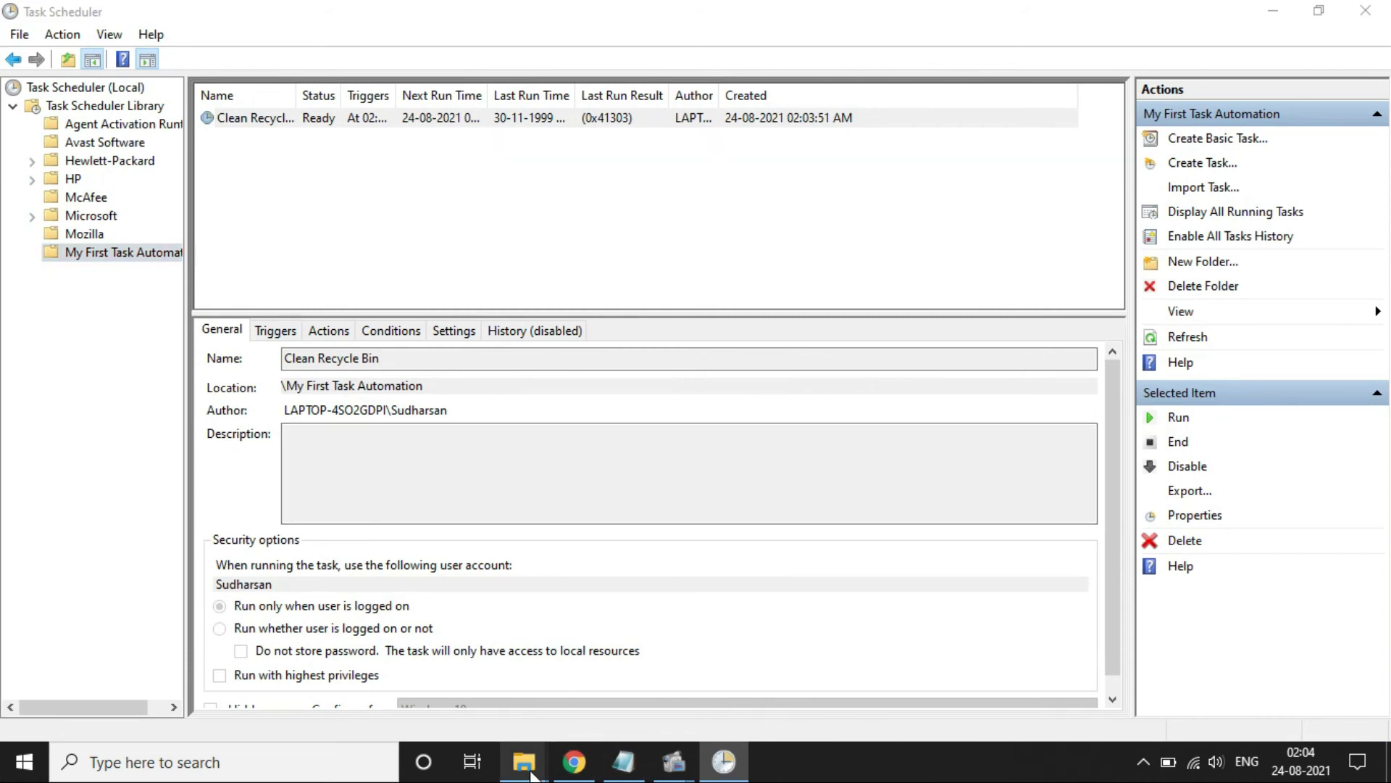
mouse_move(523, 763)
click(653, 714)
click(716, 766)
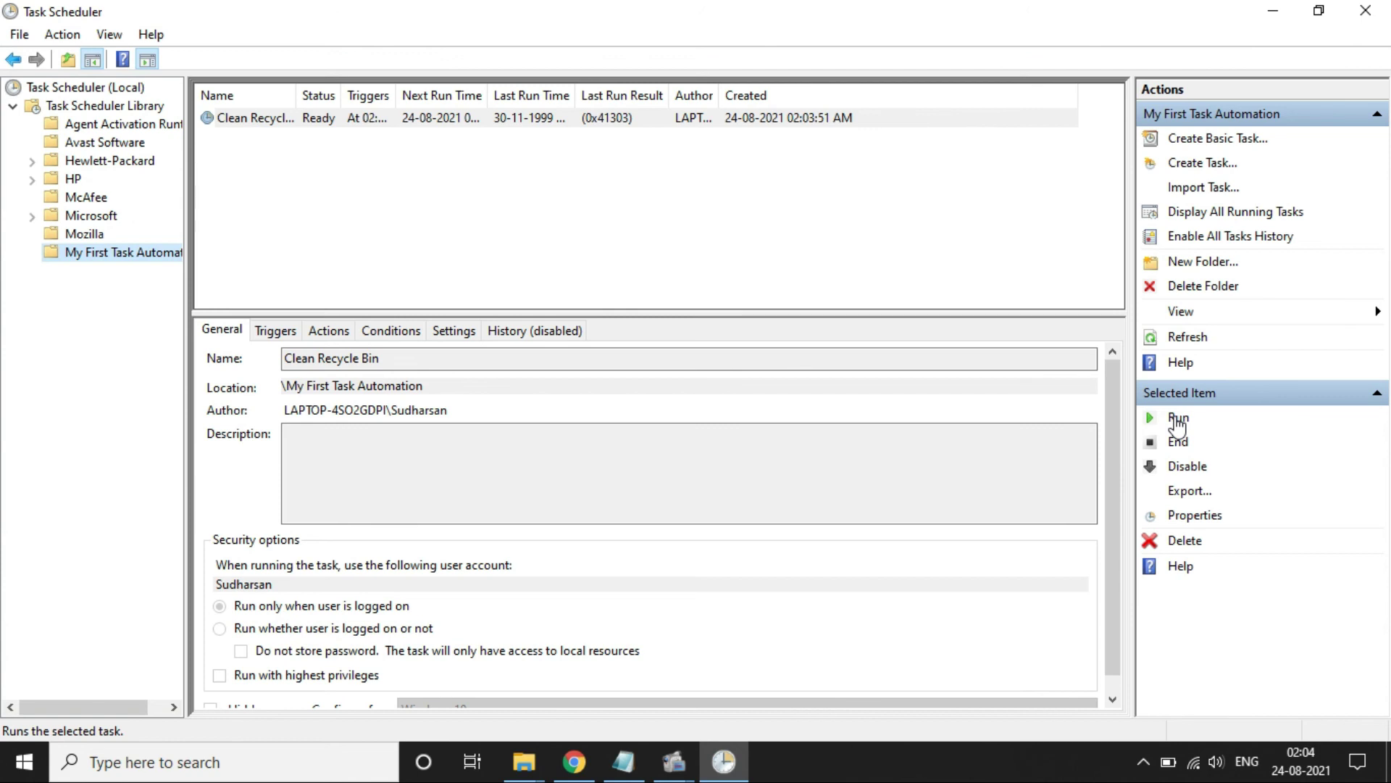
- Run Clean Recycle Bin now, then check the Recycle Bin and the cmd.exe console
click(1178, 421)
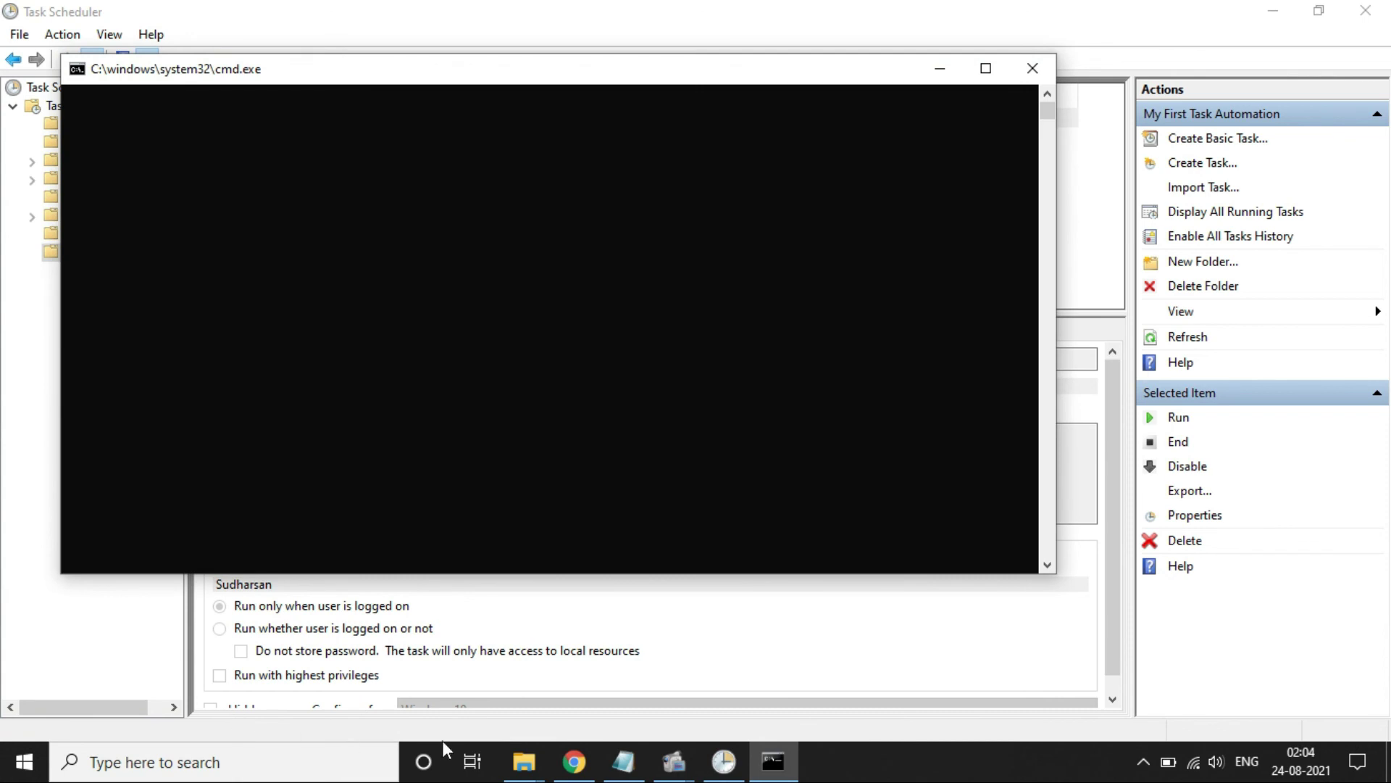
mouse_move(523, 762)
click(643, 708)
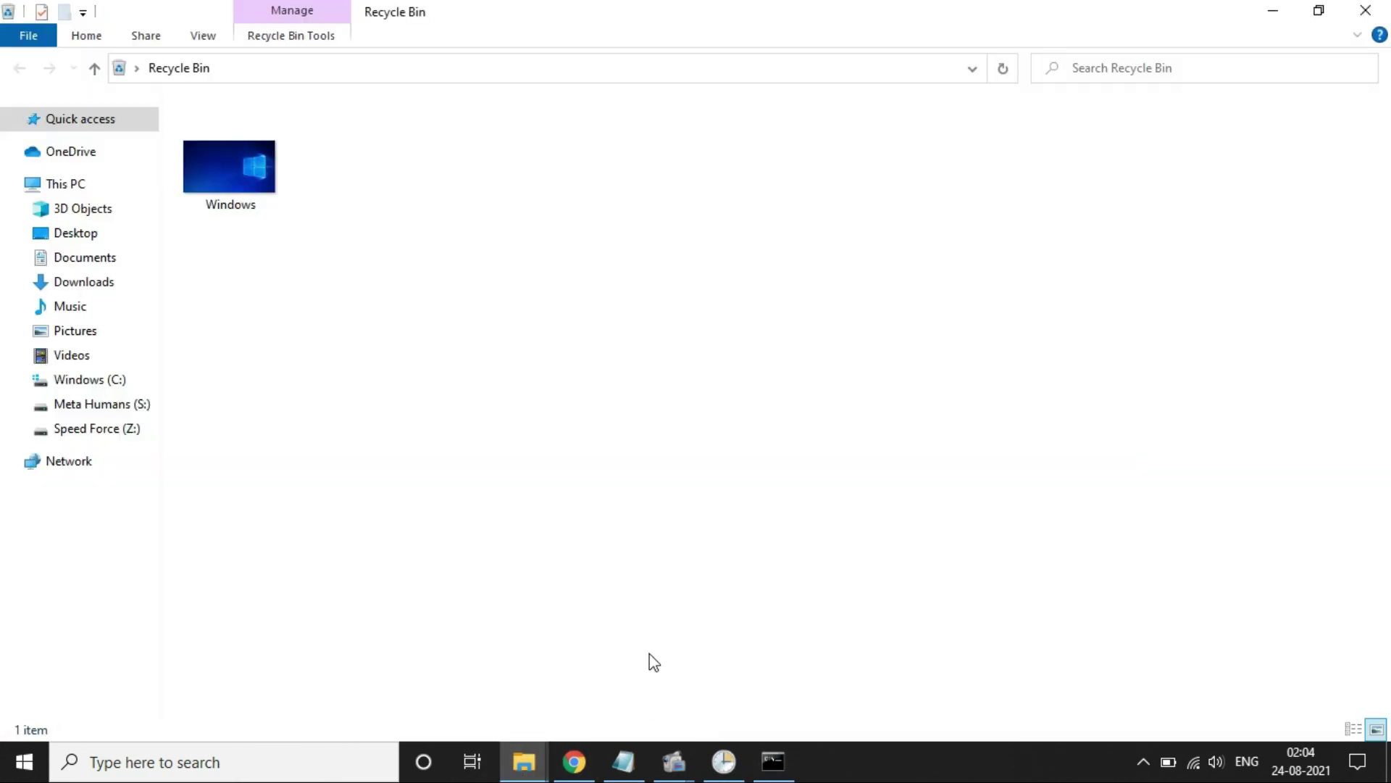
click(773, 762)
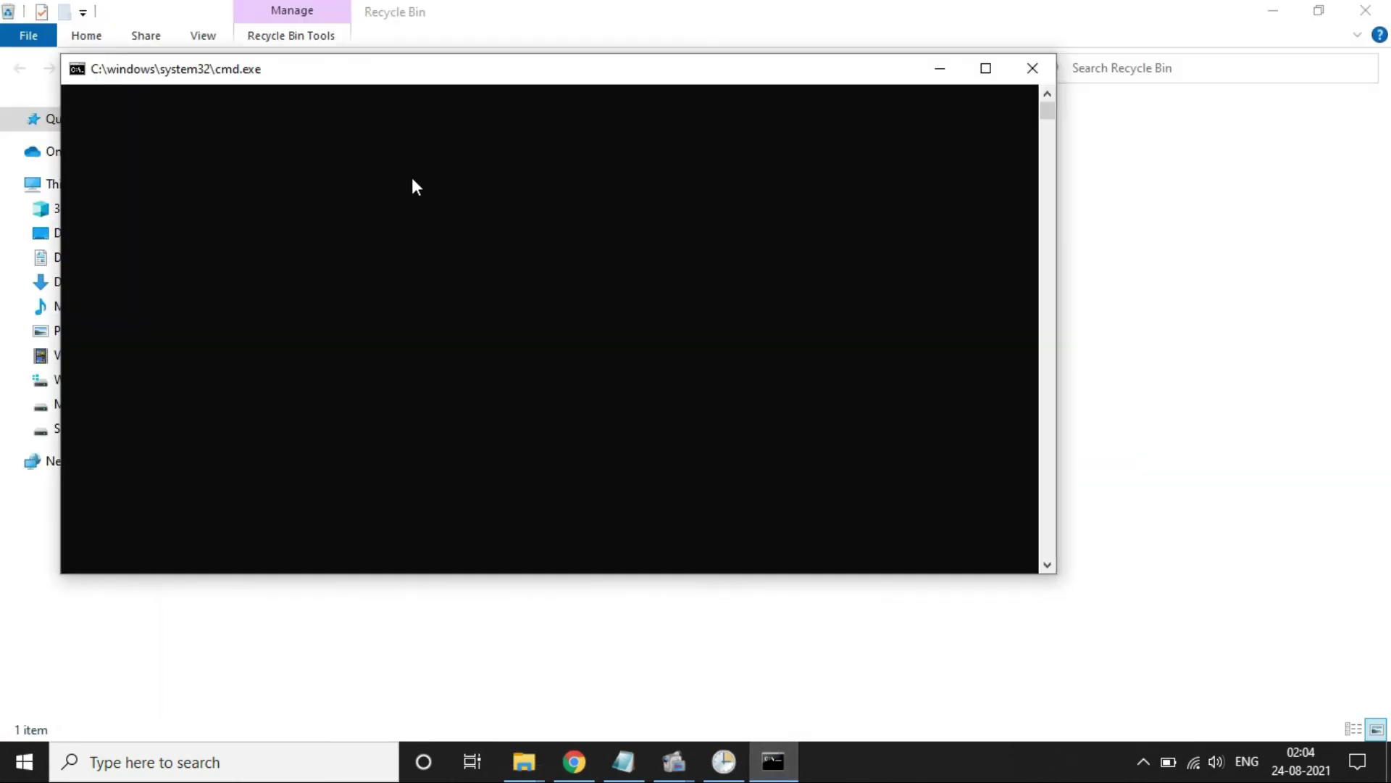